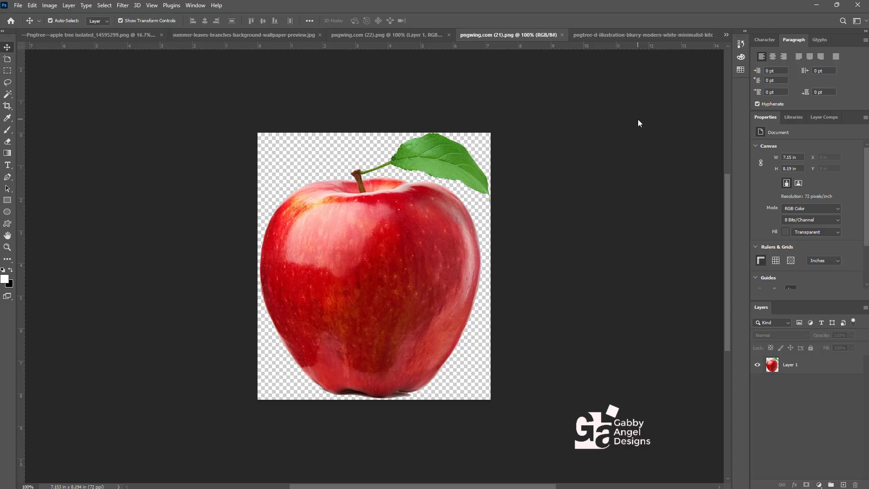
# Look through the open source images: apple tree, orchard background, sliced apples, single apple and kitchen counter
pyautogui.click(123, 35)
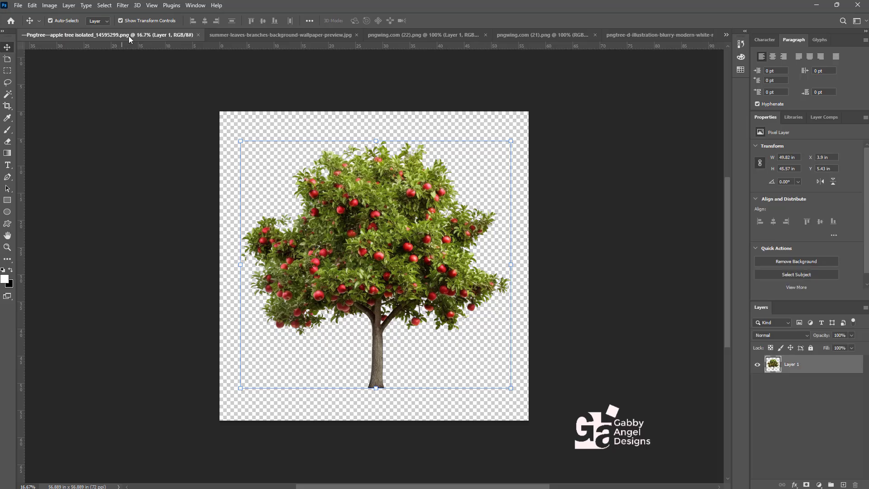
pyautogui.click(271, 37)
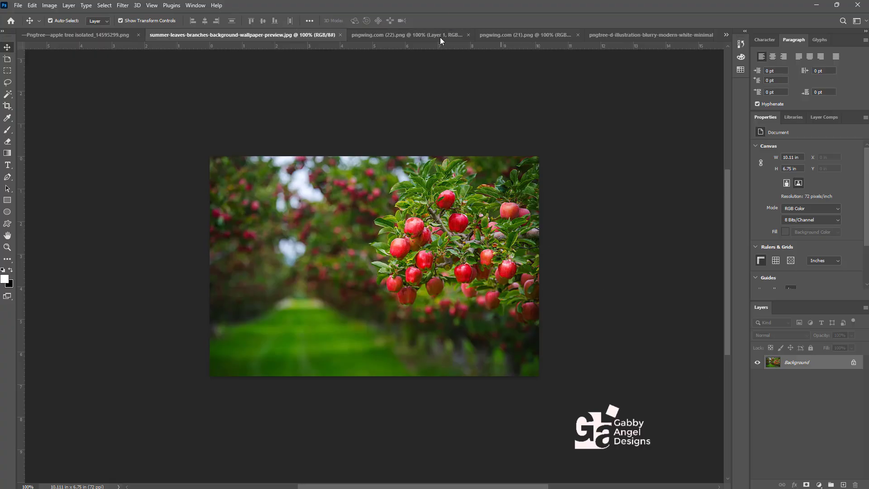
pyautogui.click(409, 31)
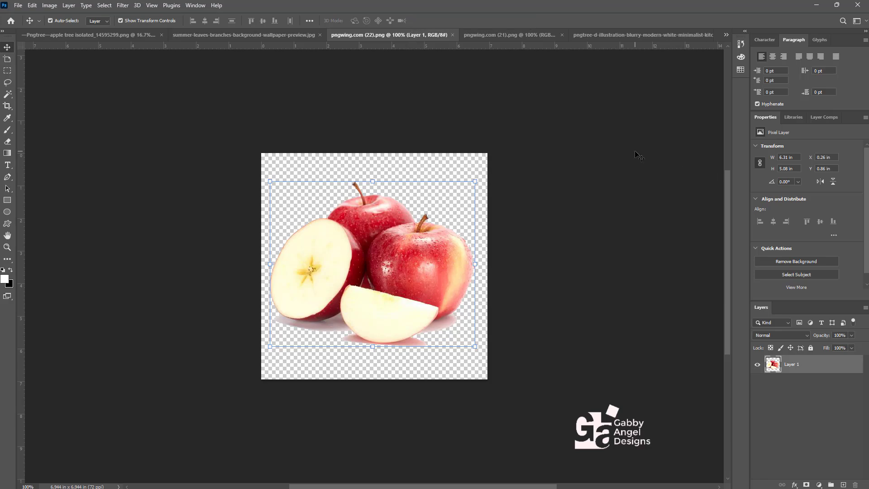
pyautogui.click(509, 34)
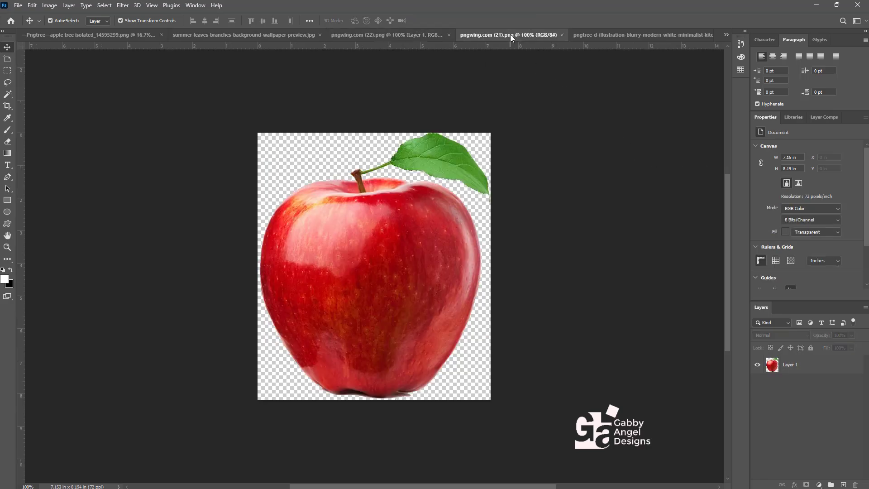
pyautogui.click(654, 38)
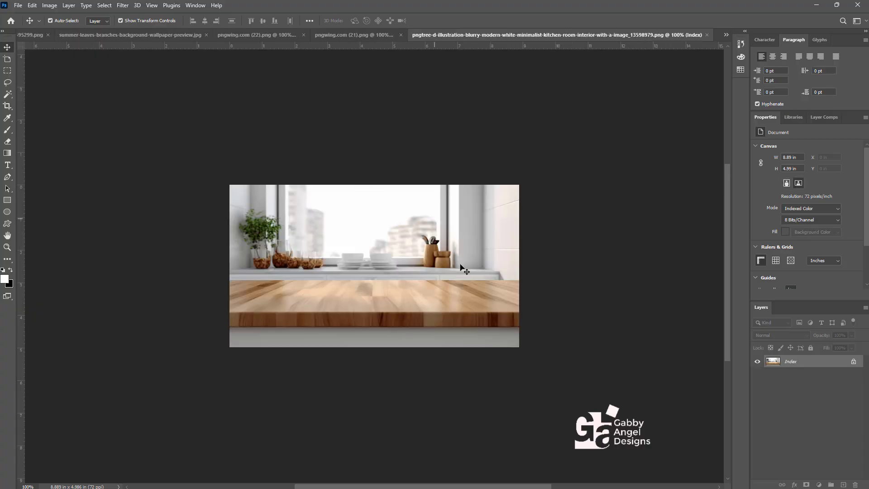
pyautogui.click(35, 34)
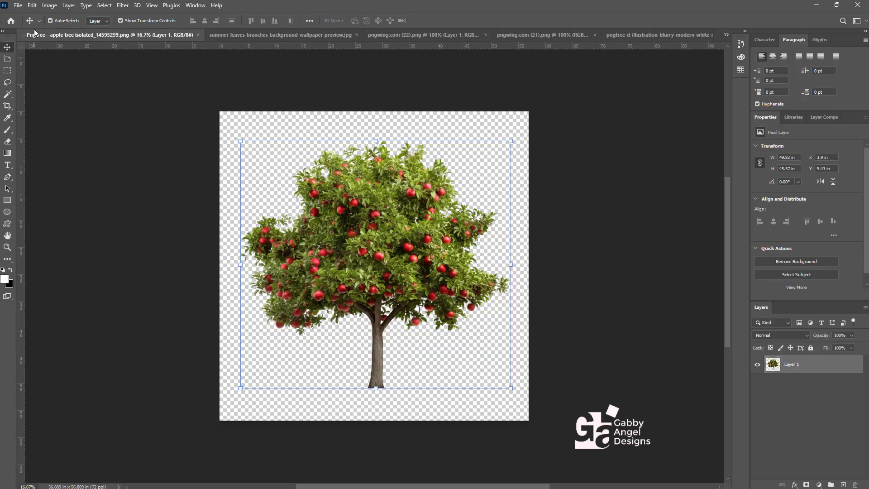
pyautogui.click(667, 35)
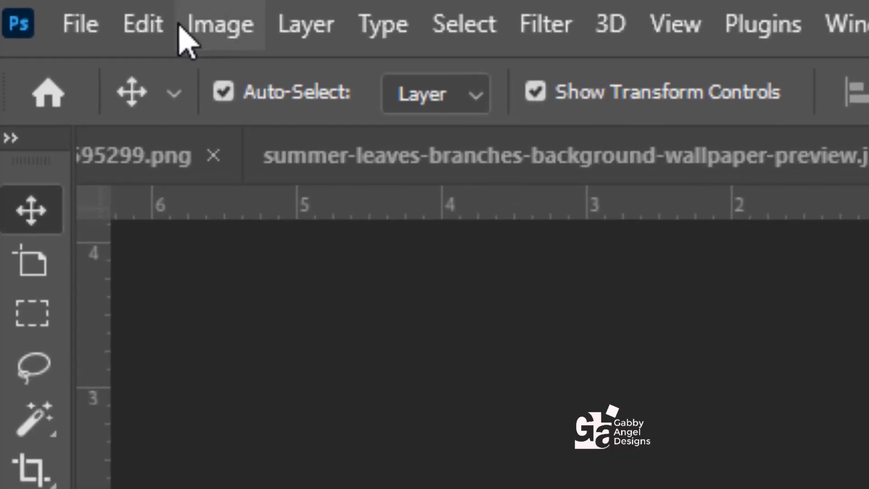
# Create a new print document from the A5 preset, in landscape orientation at 300 pixels/inch
pyautogui.click(18, 6)
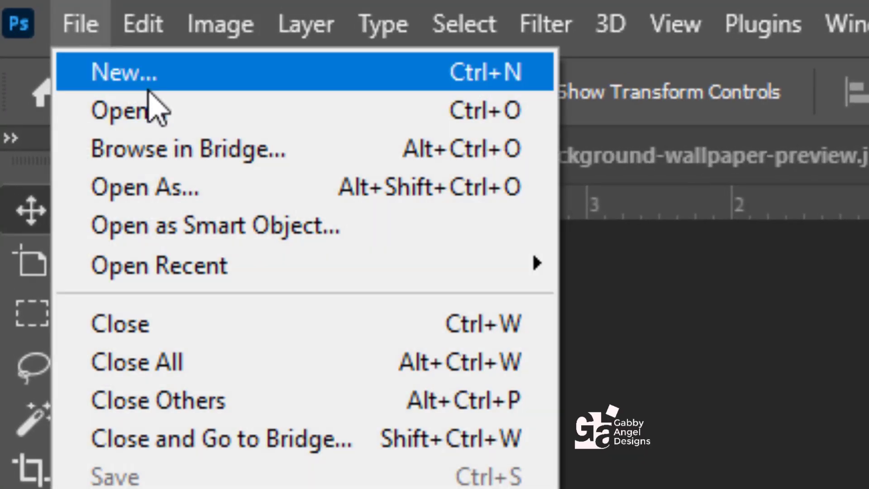
pyautogui.click(149, 88)
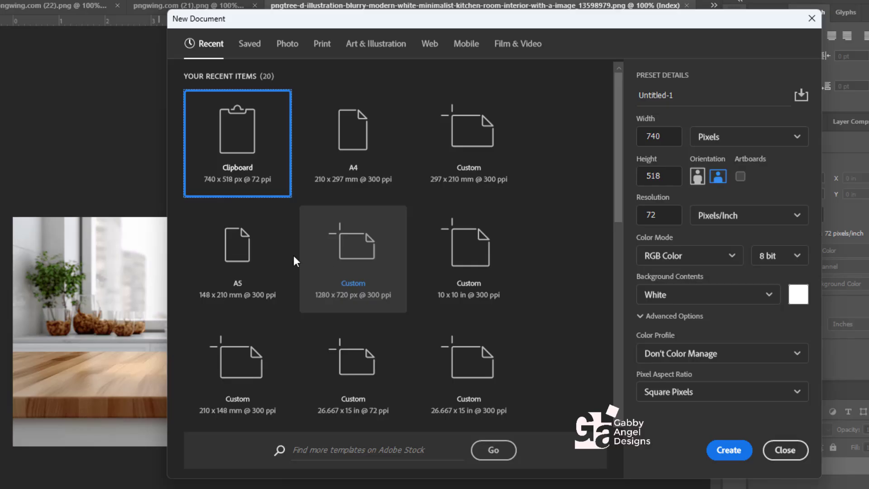
pyautogui.click(363, 144)
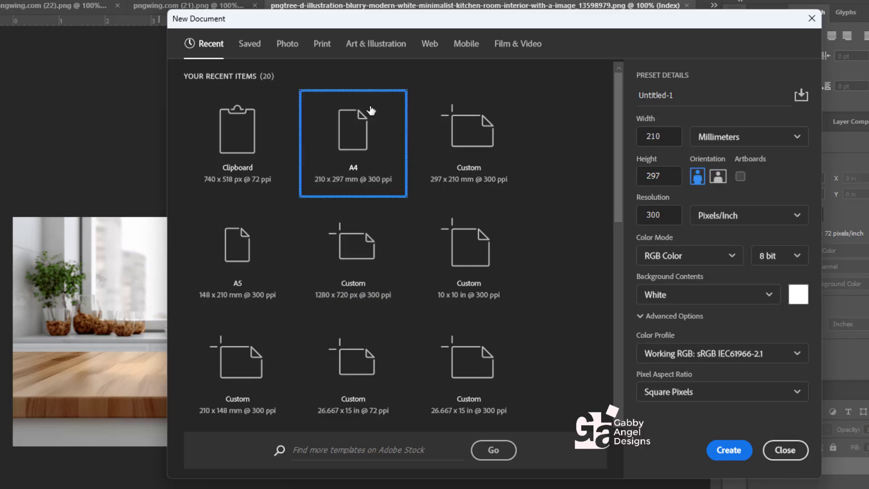
pyautogui.click(321, 45)
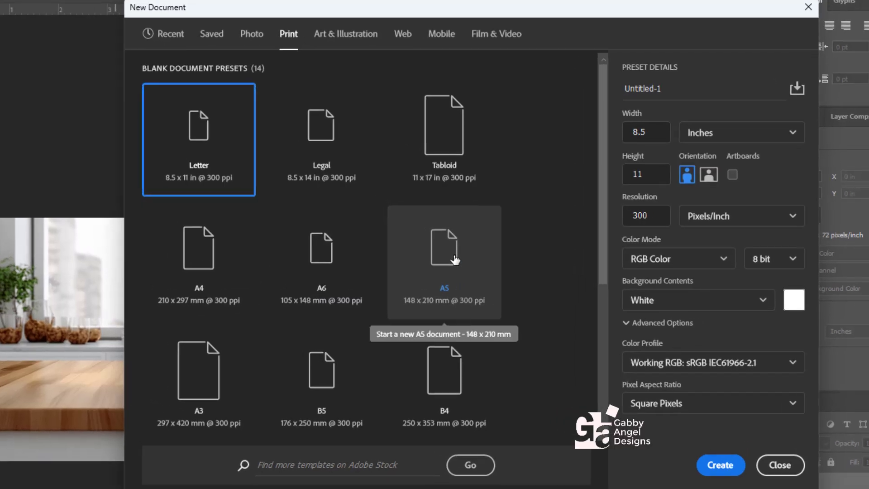
pyautogui.click(470, 254)
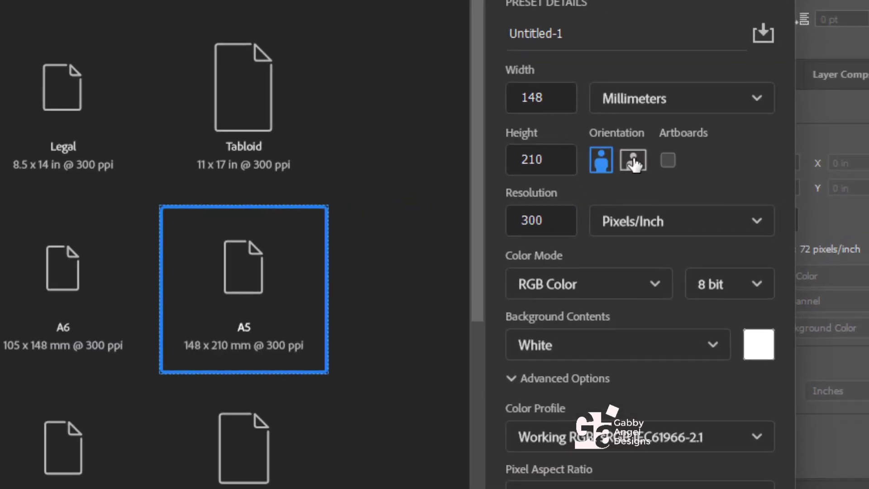
pyautogui.click(634, 162)
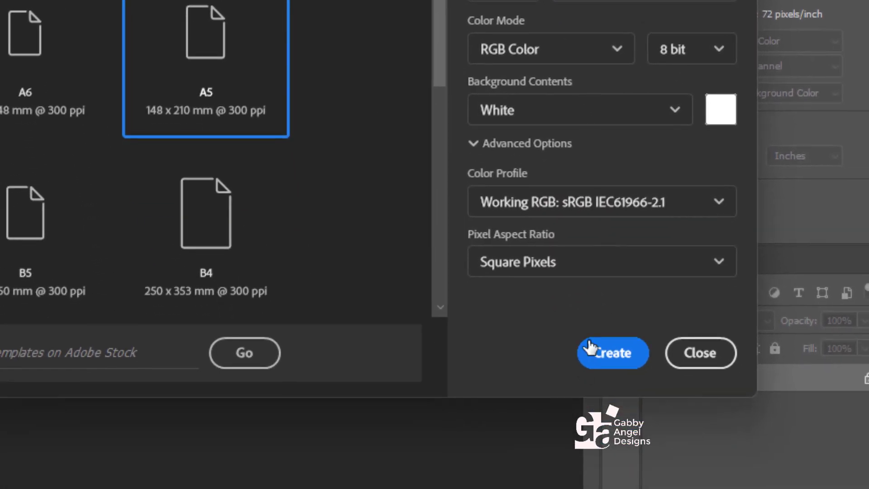
pyautogui.click(589, 346)
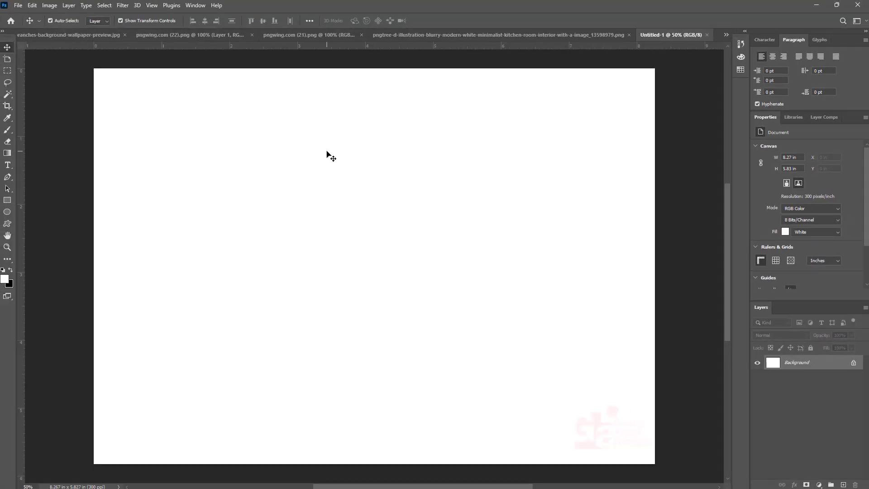
# Bring the orchard picture from summer-leaves-branches-background-wallpaper-preview.jpg into Untitled-1 and align it with the canvas's upper-left corner
pyautogui.click(419, 35)
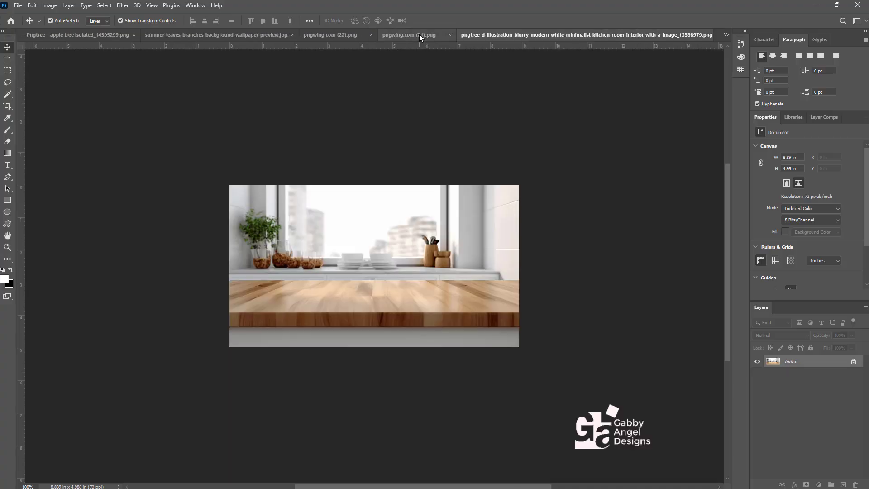
pyautogui.click(332, 41)
pyautogui.click(223, 39)
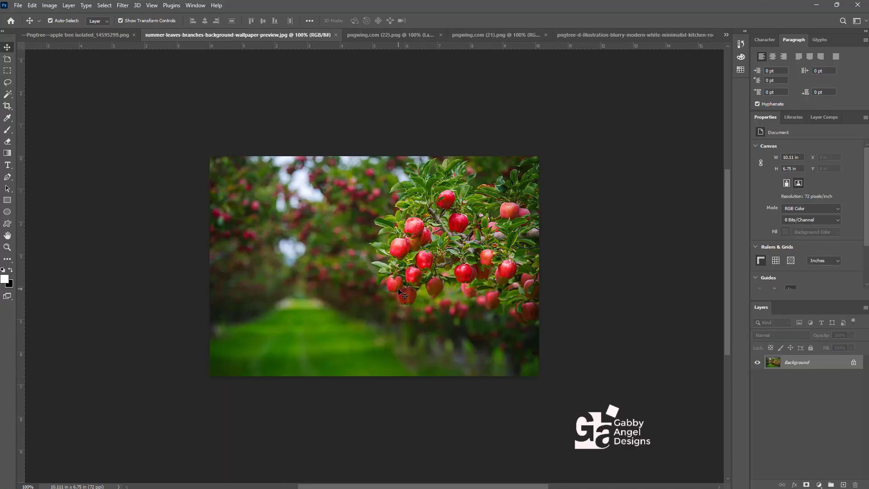
pyautogui.moveTo(460, 259); pyautogui.dragTo(472, 242)
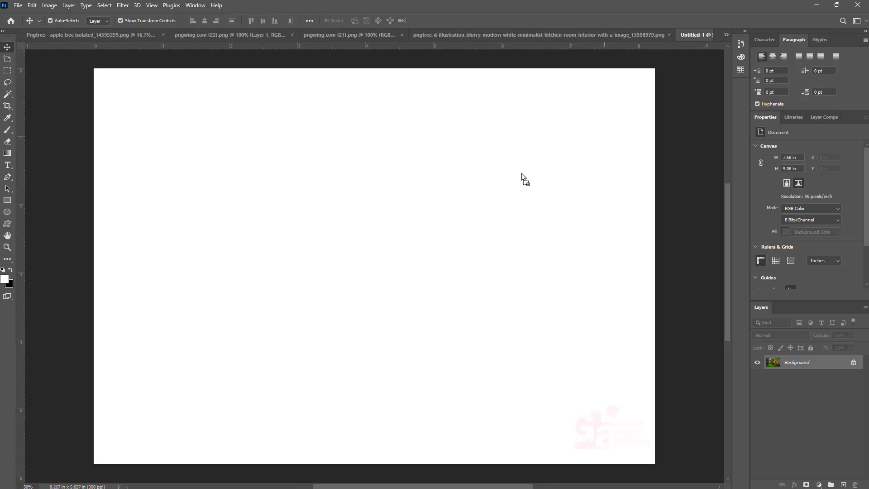
pyautogui.moveTo(481, 215); pyautogui.dragTo(481, 216)
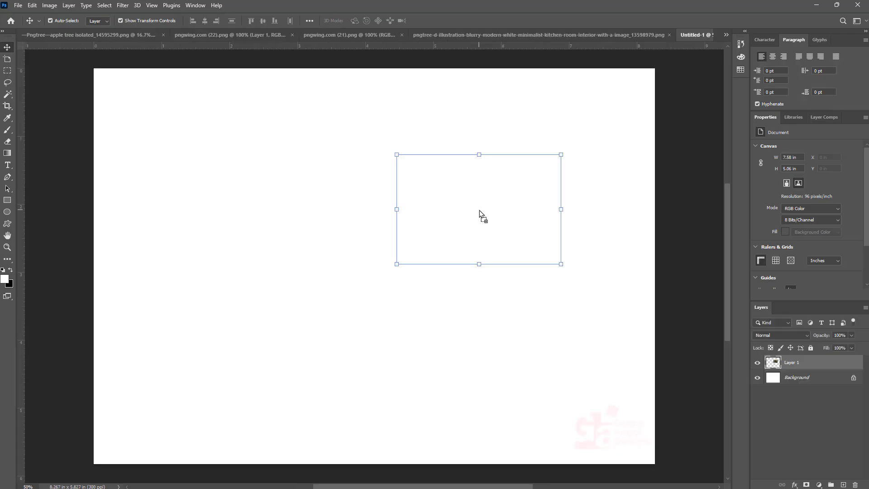
pyautogui.moveTo(511, 178); pyautogui.dragTo(221, 98)
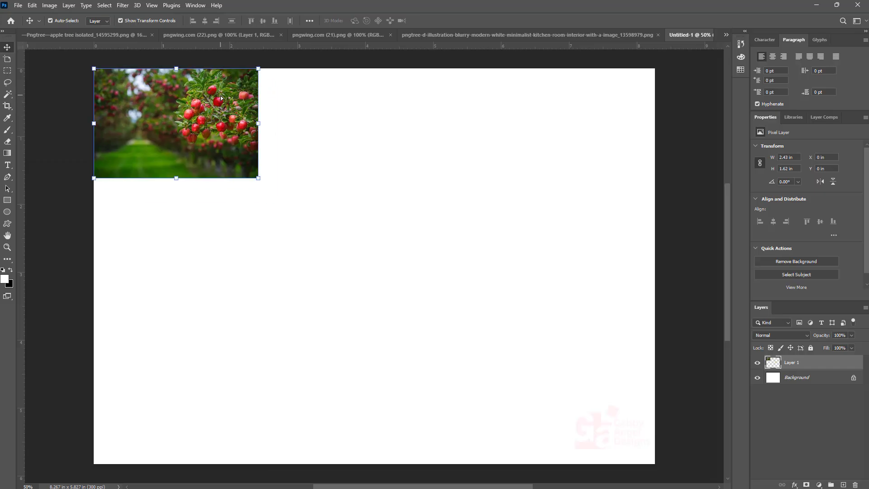
# Convert the orchard layer to a smart object and scale it to about 342% so it spans the canvas width
pyautogui.rightClick(800, 366)
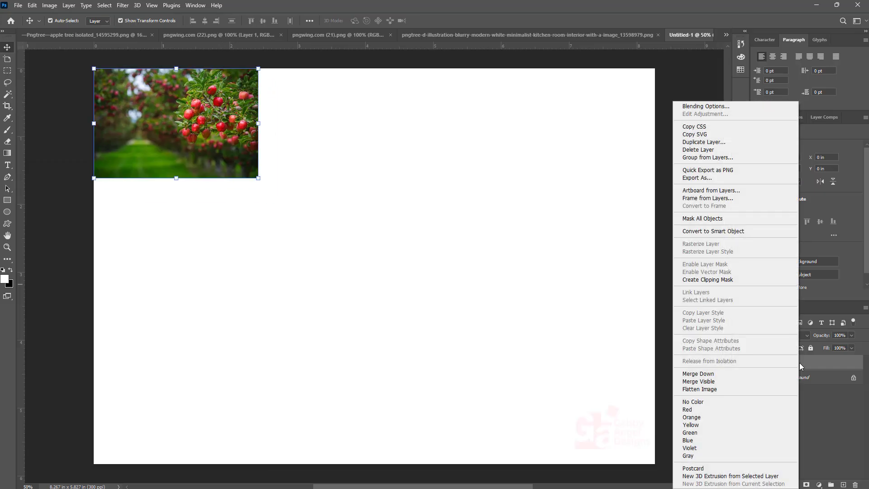
pyautogui.click(721, 232)
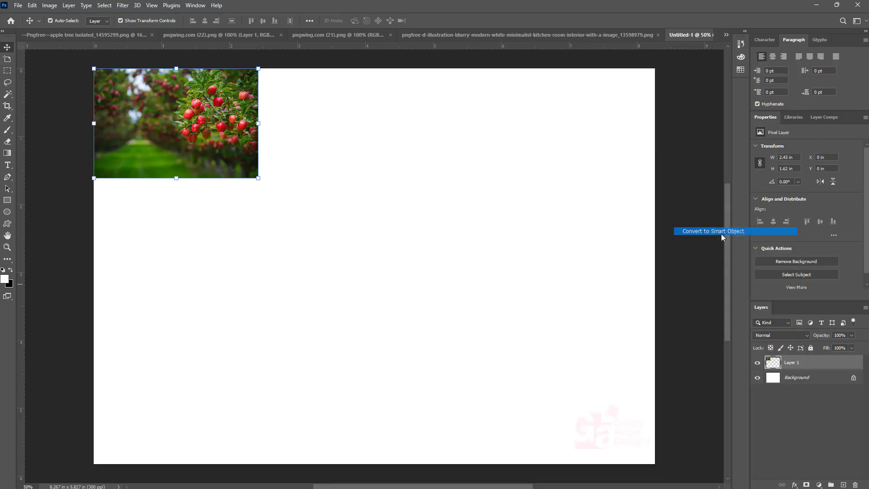
pyautogui.hotkey('ctrl', 't')
pyautogui.moveTo(379, 232); pyautogui.dragTo(697, 318)
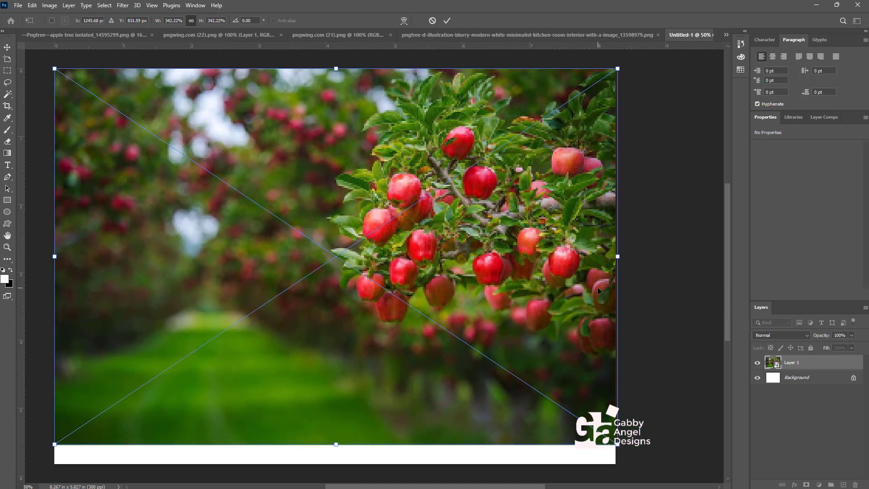
pyautogui.hotkey('ctrl', '-')
pyautogui.press('Return')
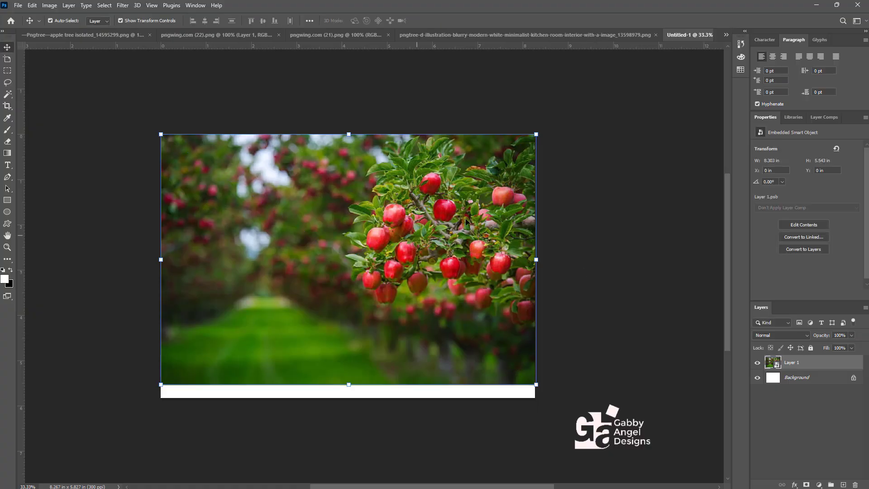
# Select the wooden tabletop in the kitchen image with a rectangular marquee spanning the full image width
pyautogui.click(604, 34)
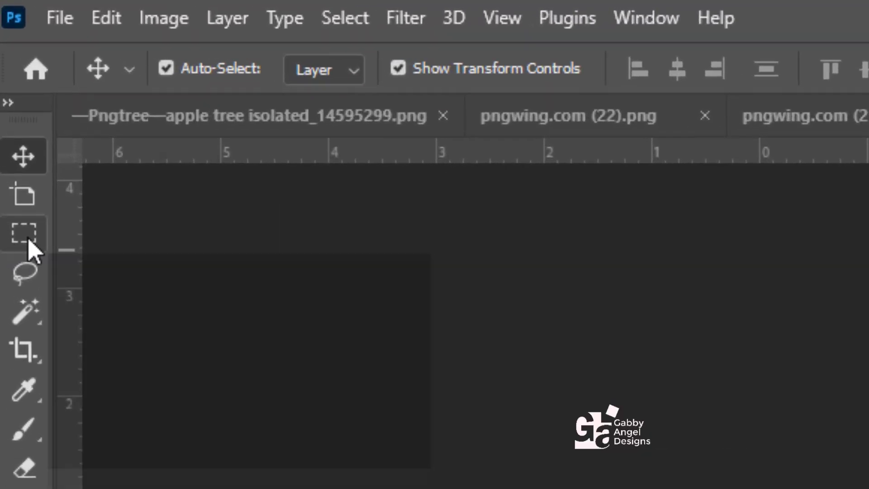
pyautogui.click(27, 240)
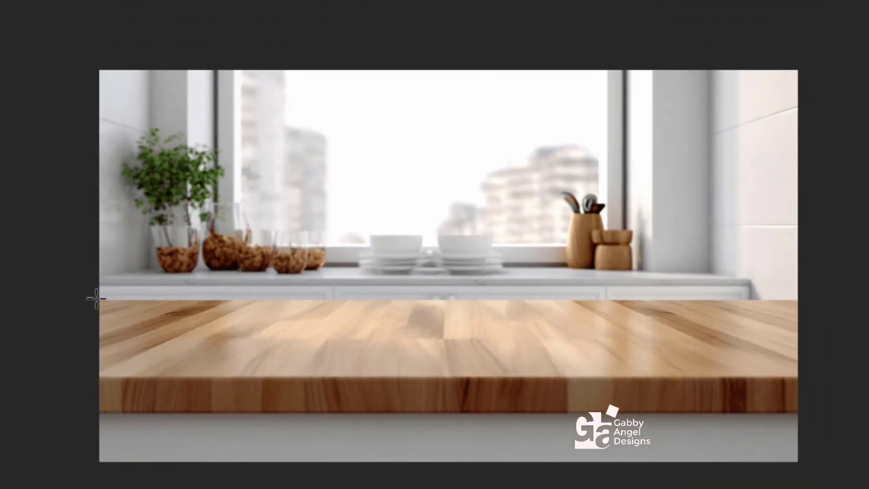
pyautogui.moveTo(96, 298); pyautogui.dragTo(829, 412)
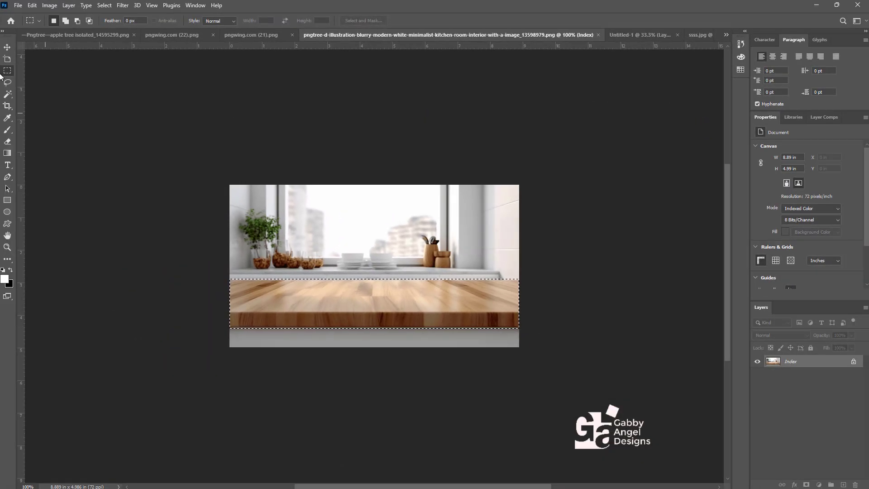
# Move the selected tabletop into Untitled-1 and scale it to about 133% so it spans the canvas's lower edge
pyautogui.click(7, 48)
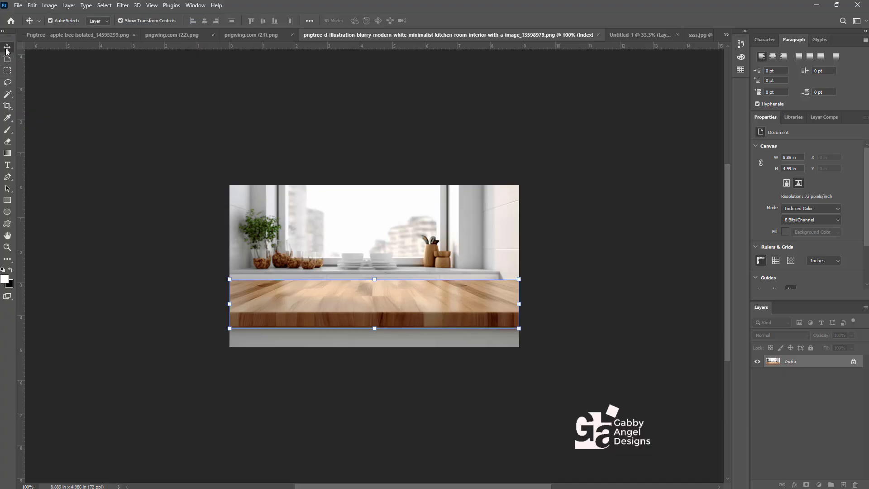
pyautogui.moveTo(357, 307); pyautogui.dragTo(538, 330)
pyautogui.click(446, 20)
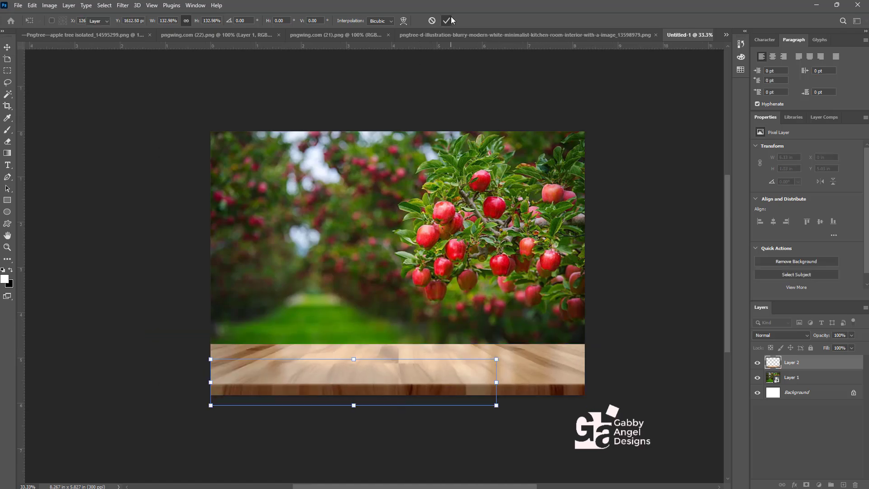
pyautogui.click(608, 191)
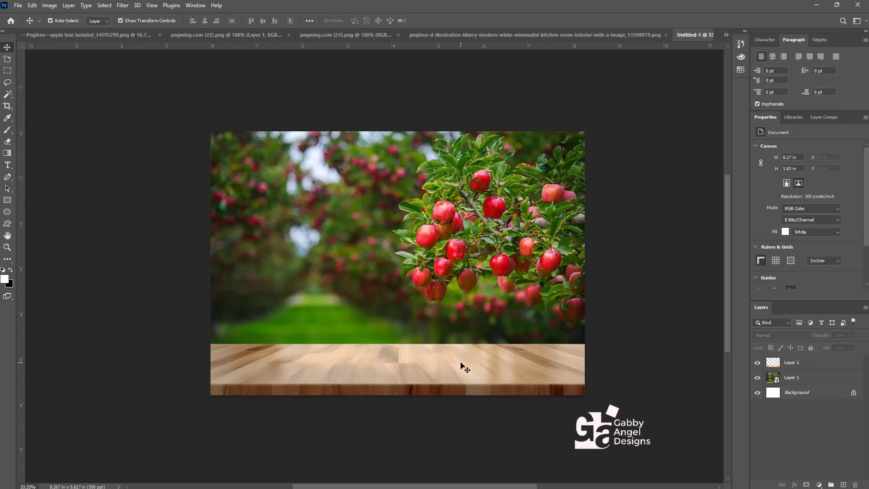
# Make the orchard layer active in Untitled-1, and close the kitchen image and ssss.jpg
pyautogui.click(465, 368)
pyautogui.click(470, 190)
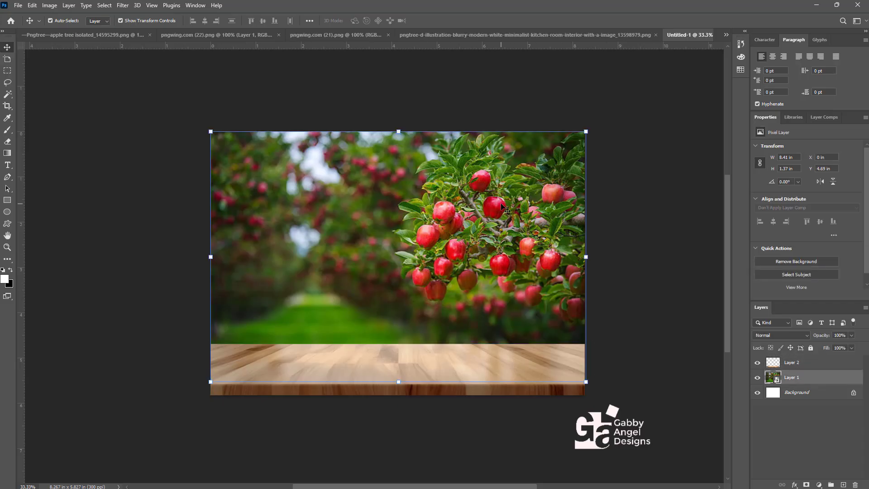
pyautogui.click(473, 33)
pyautogui.click(599, 34)
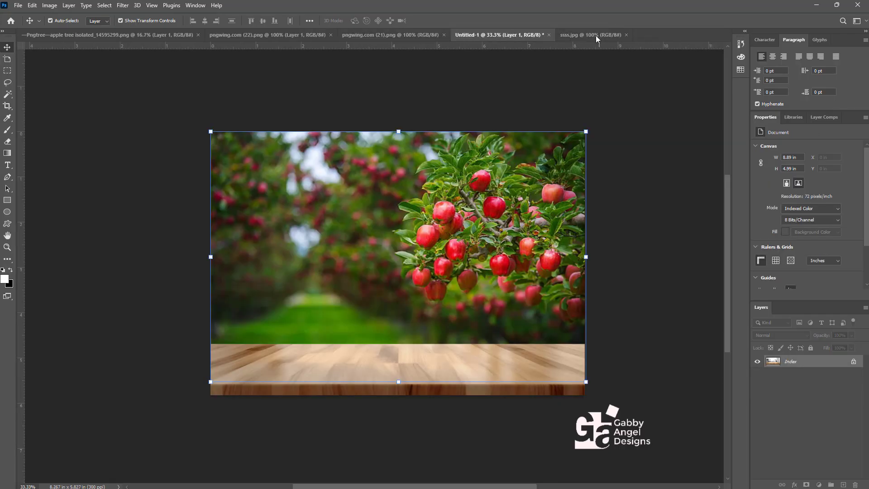
pyautogui.click(418, 32)
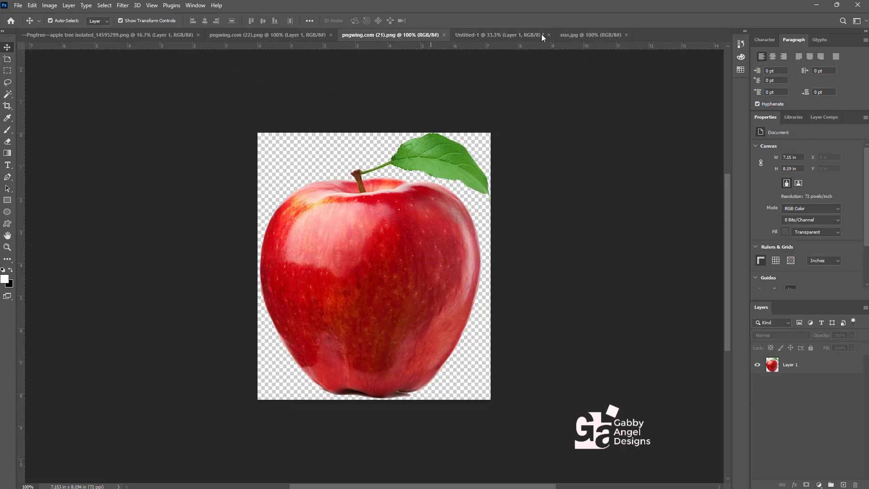
pyautogui.click(588, 30)
pyautogui.click(625, 35)
# Move the red apple into Untitled-1, enlarge it to about 3.07 × 3.53 in, and stand it on the tabletop above the tabletop layer
pyautogui.click(408, 275)
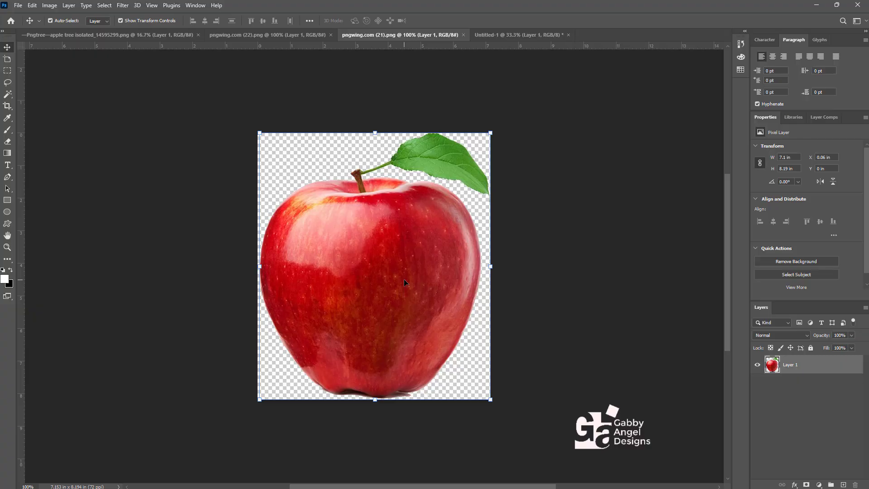
pyautogui.moveTo(404, 279); pyautogui.dragTo(389, 262)
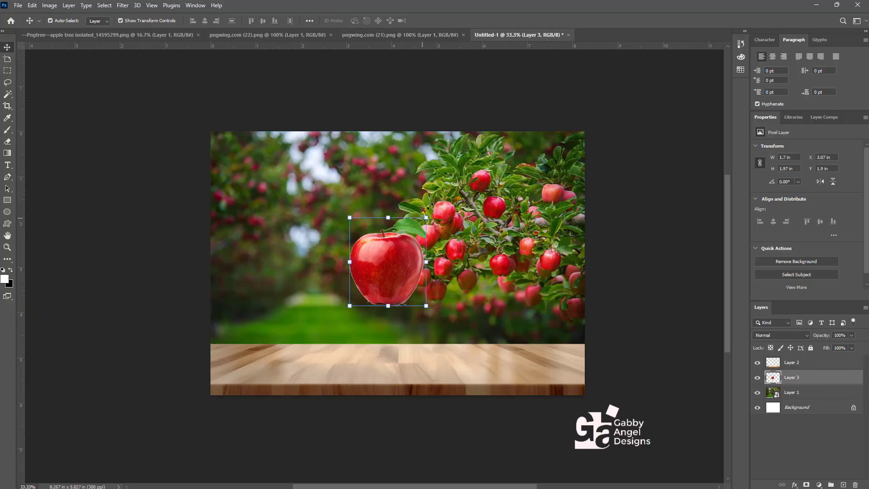
pyautogui.moveTo(430, 206); pyautogui.dragTo(467, 168)
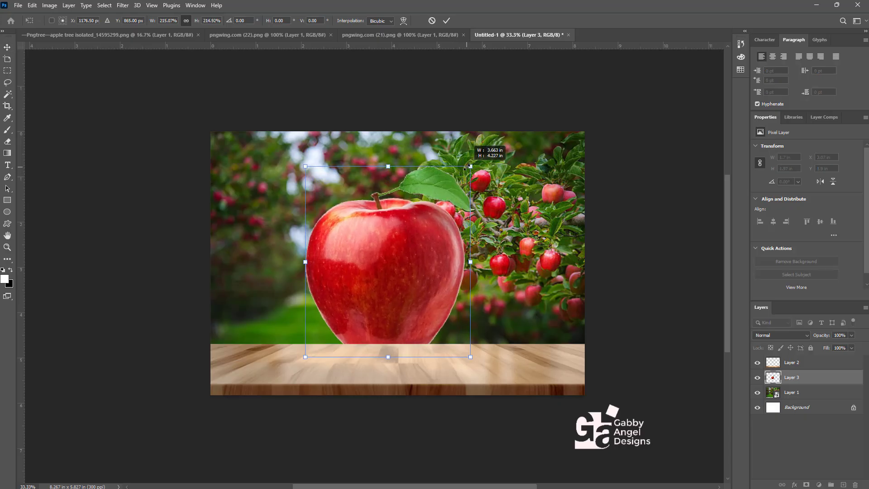
pyautogui.press('Return')
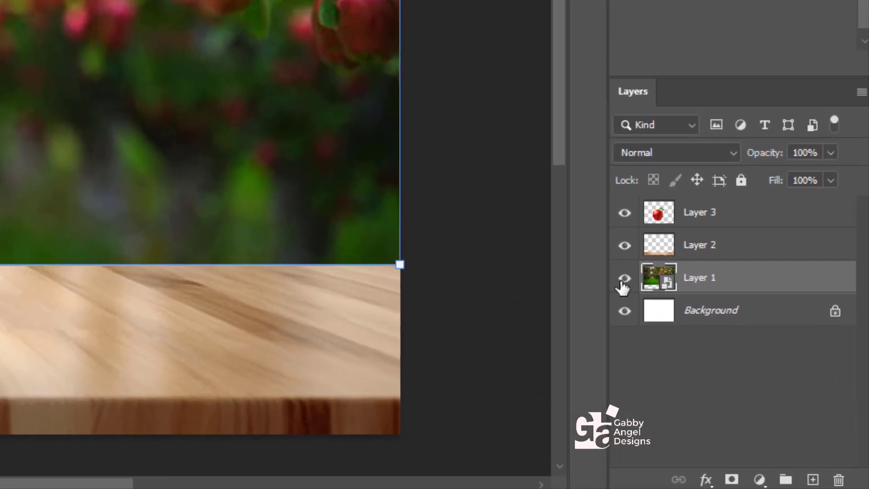
# Hide the orchard layer and copy the upper half of the apple, including its leaf, to a new layer using a rectangular marquee
pyautogui.click(757, 391)
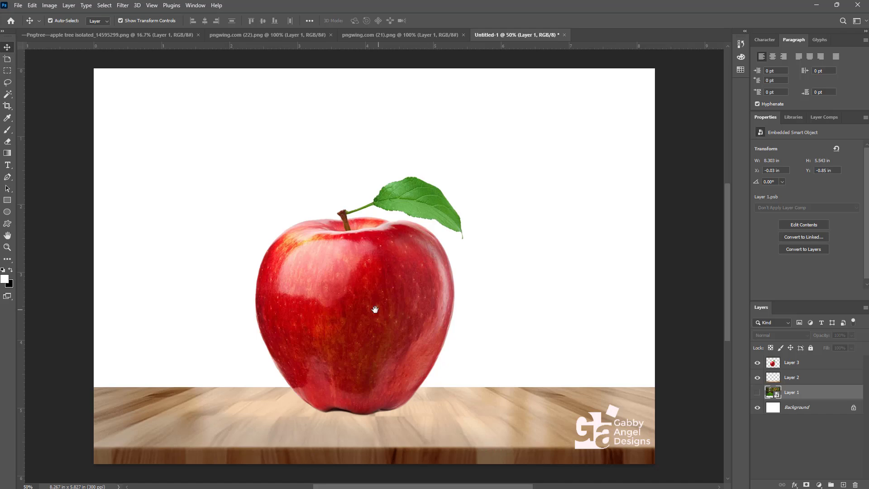
pyautogui.moveTo(375, 309)
pyautogui.mouseDown()
pyautogui.moveTo(439, 304)
pyautogui.moveTo(355, 300)
pyautogui.moveTo(384, 302)
pyautogui.mouseUp()
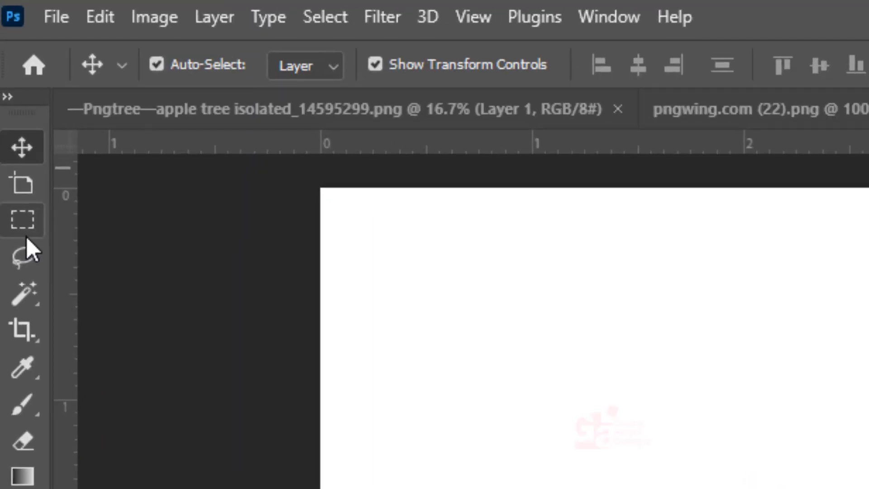
pyautogui.click(8, 73)
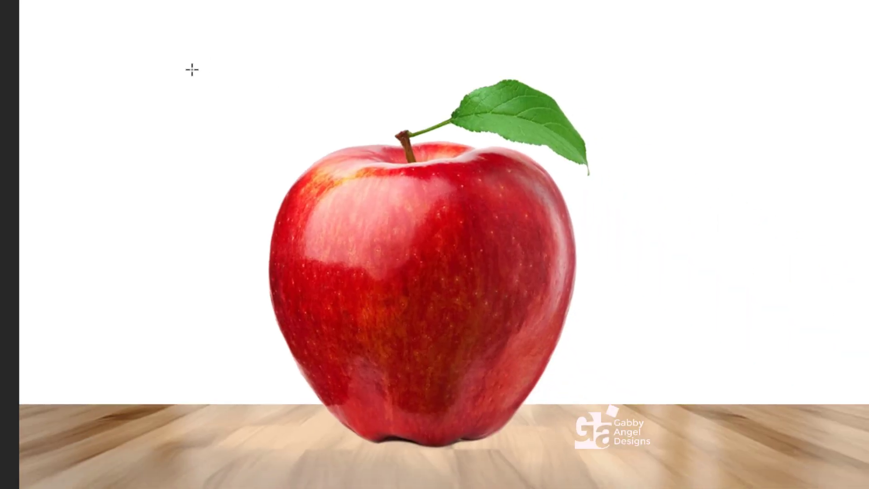
pyautogui.moveTo(145, 61); pyautogui.dragTo(732, 292)
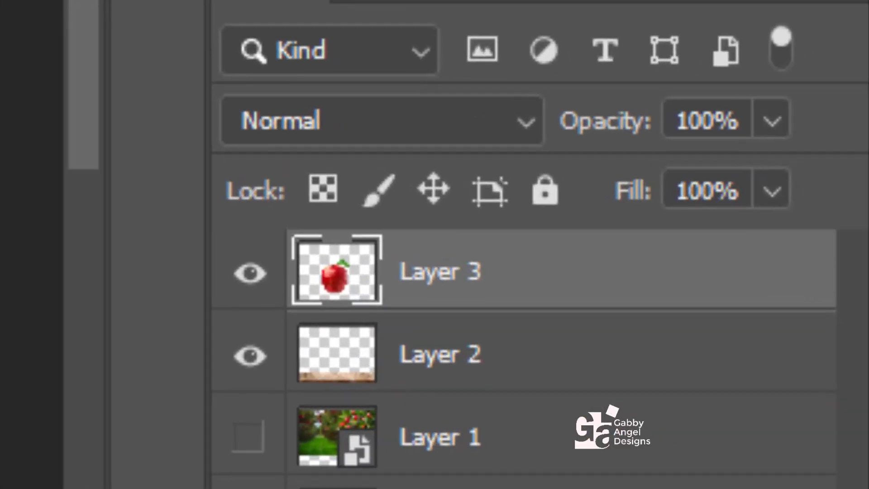
pyautogui.hotkey('ctrl', 'j')
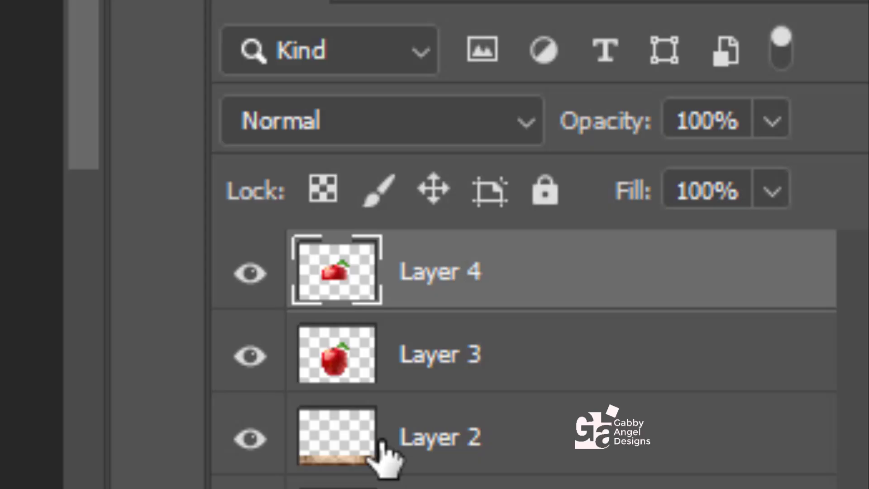
pyautogui.click(248, 358)
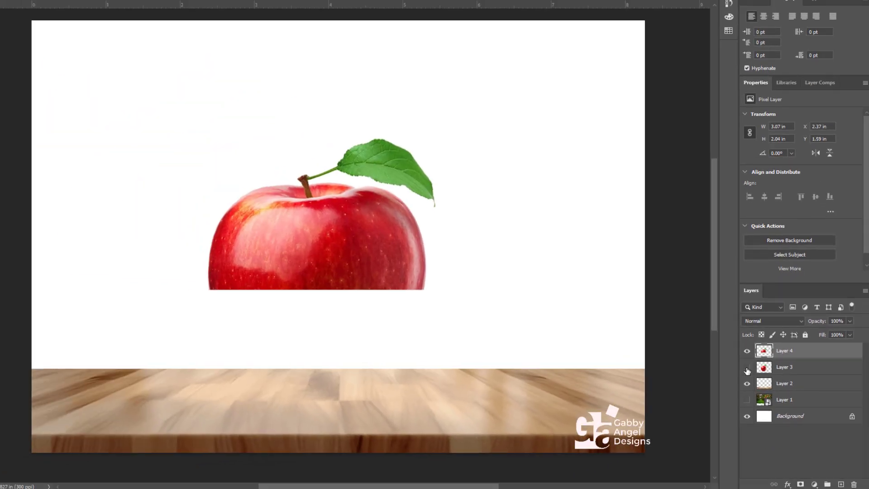
pyautogui.click(747, 367)
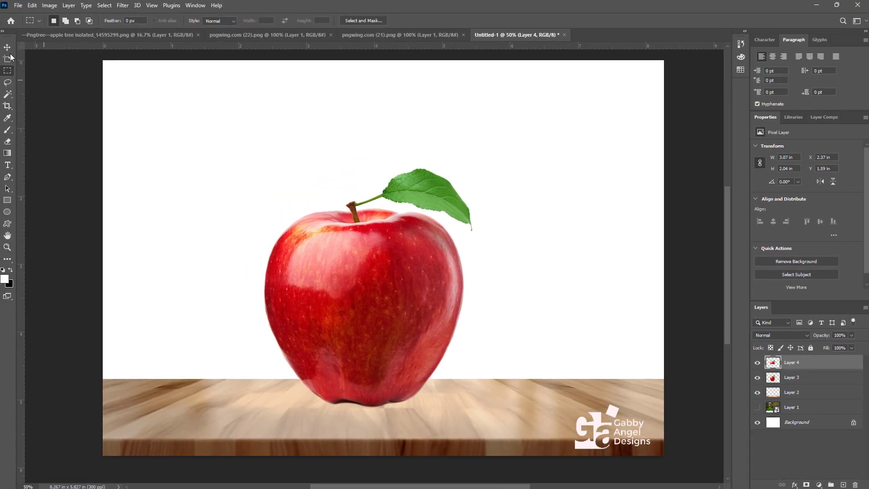
# Hide Layer 4, make Layer 3 active, load Layer 4's outline as a selection and invert it
pyautogui.click(6, 47)
pyautogui.click(758, 363)
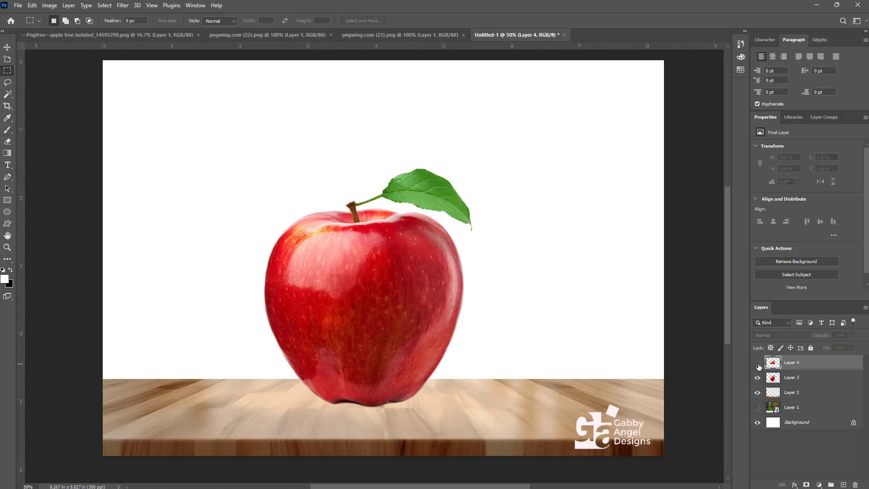
pyautogui.click(795, 381)
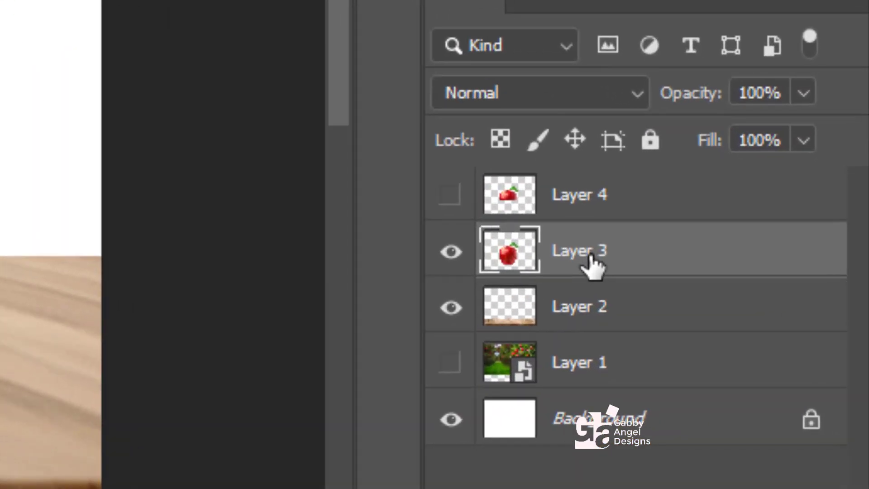
pyautogui.moveTo(589, 256); pyautogui.dragTo(510, 193)
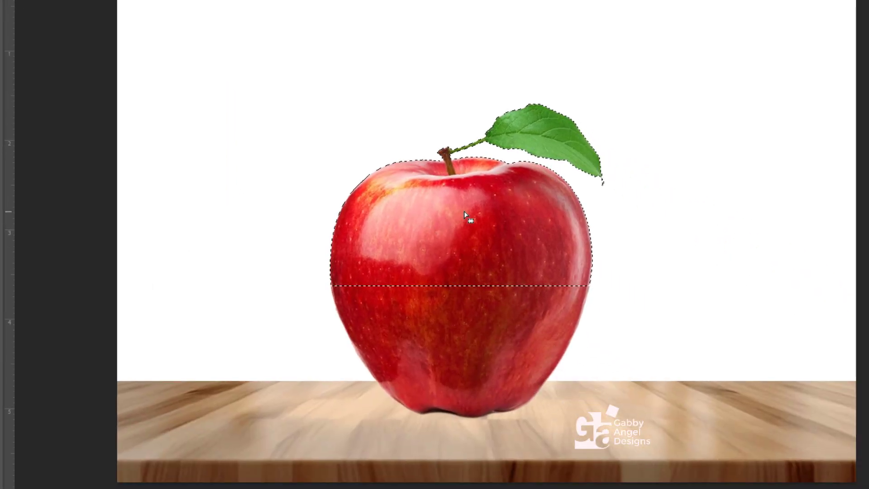
pyautogui.rightClick(465, 208)
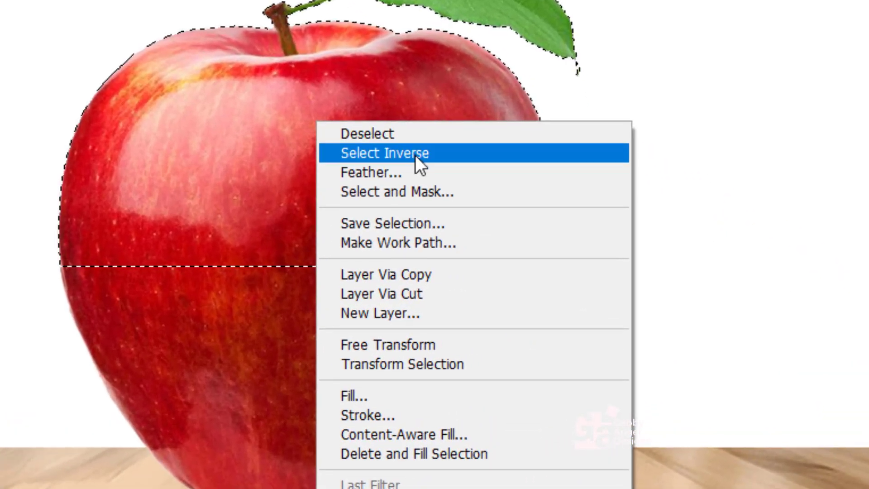
pyautogui.click(416, 156)
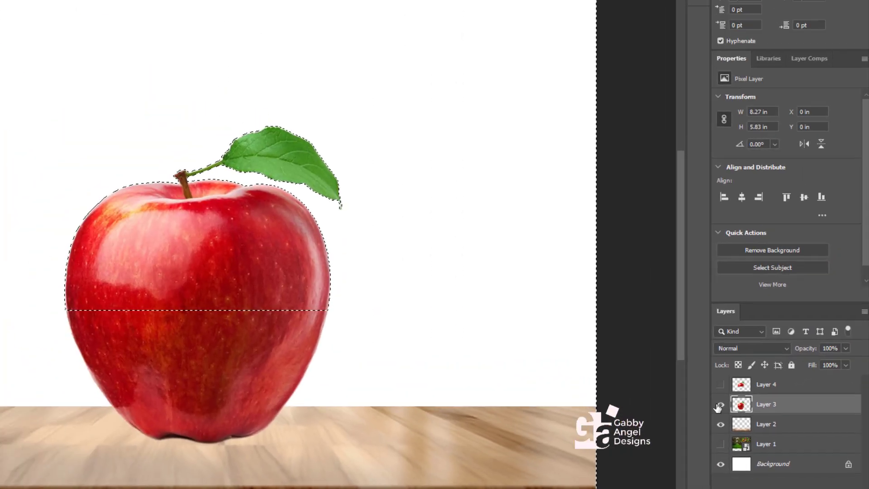
# Mask Layer 3 with the inverted selection, leaving only the apple's lower half, and show Layer 4 again
pyautogui.click(720, 405)
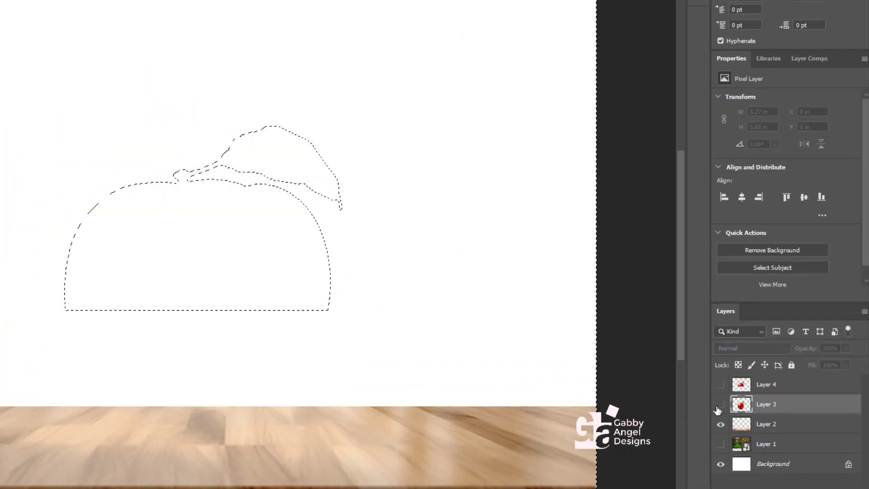
pyautogui.click(720, 405)
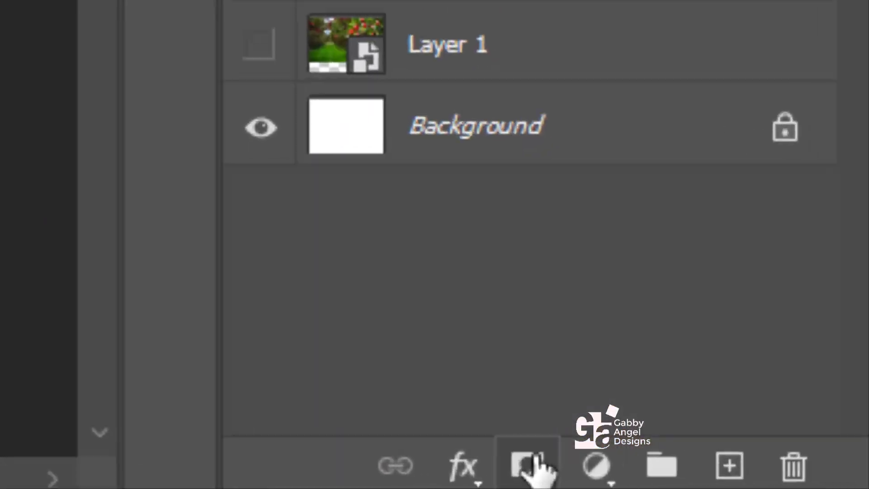
pyautogui.click(780, 482)
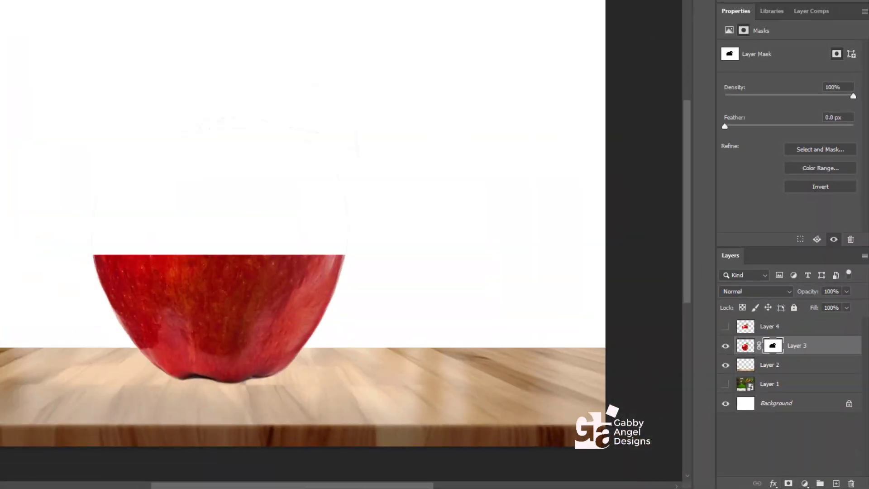
pyautogui.hotkey('ctrl', 't')
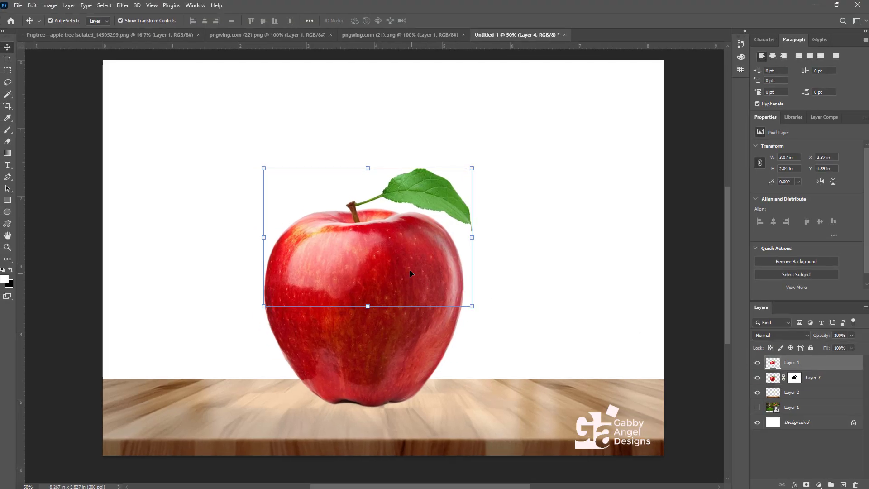
pyautogui.moveTo(409, 269); pyautogui.dragTo(560, 209)
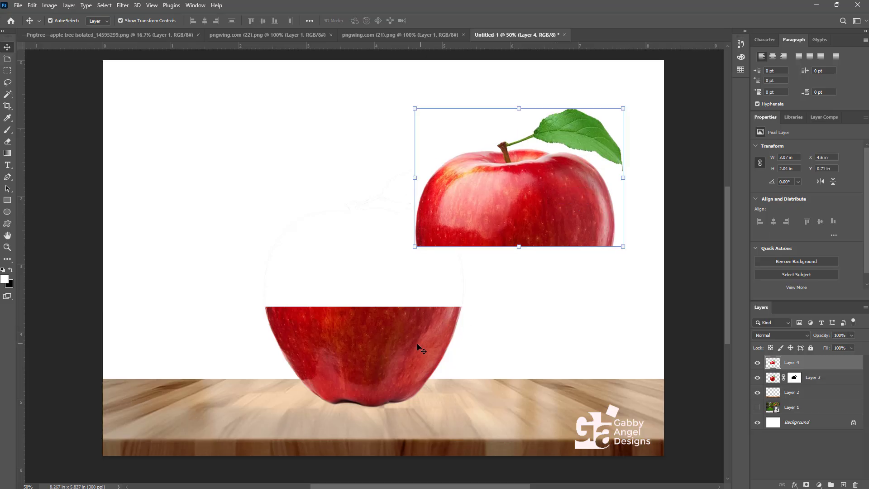
pyautogui.moveTo(417, 342); pyautogui.dragTo(303, 336)
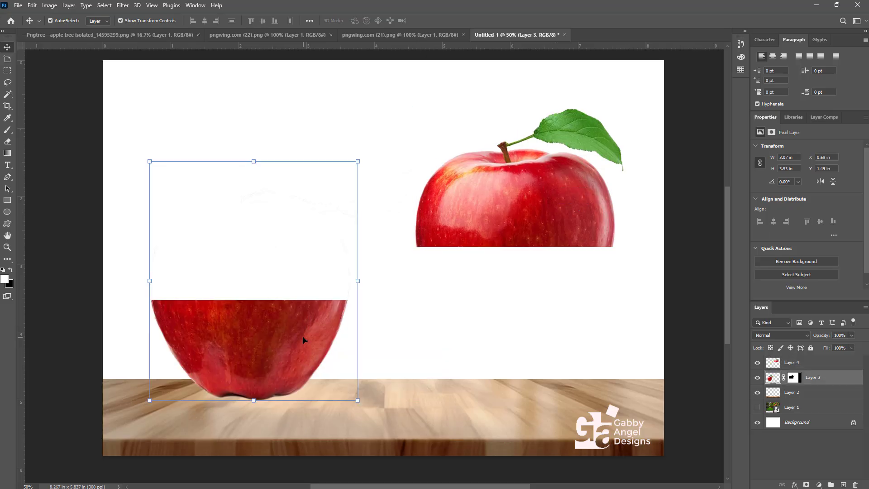
pyautogui.hotkey('ctrl', 'z')
pyautogui.hotkey('ctrl', 'z')
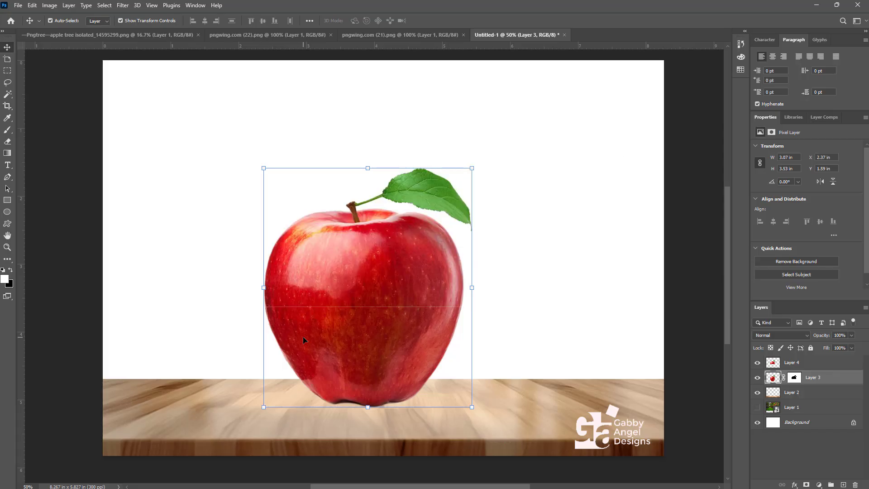
# Hide the layer with the apple's upper half and switch to the pngwing.com (22).png image of cut apples
pyautogui.click(387, 264)
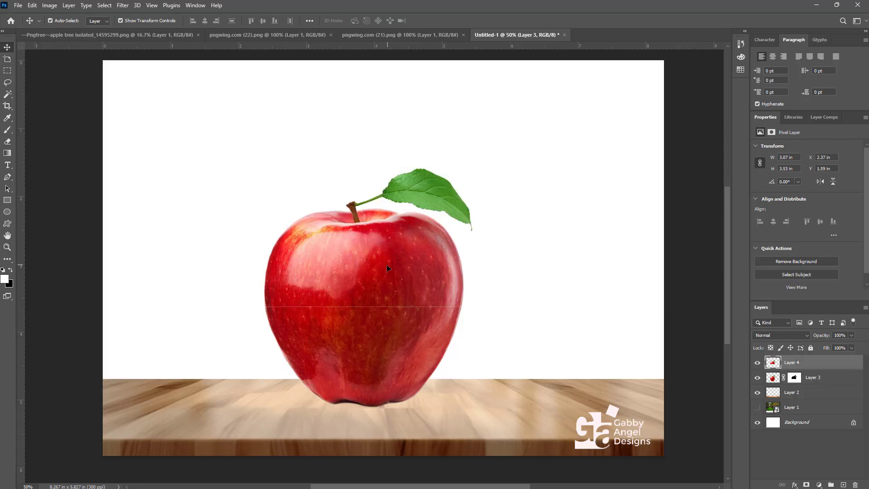
pyautogui.click(756, 362)
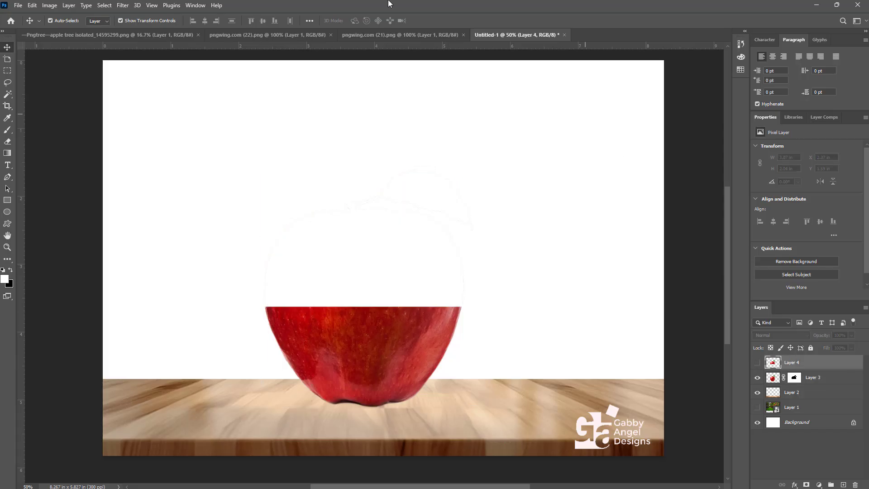
pyautogui.click(285, 35)
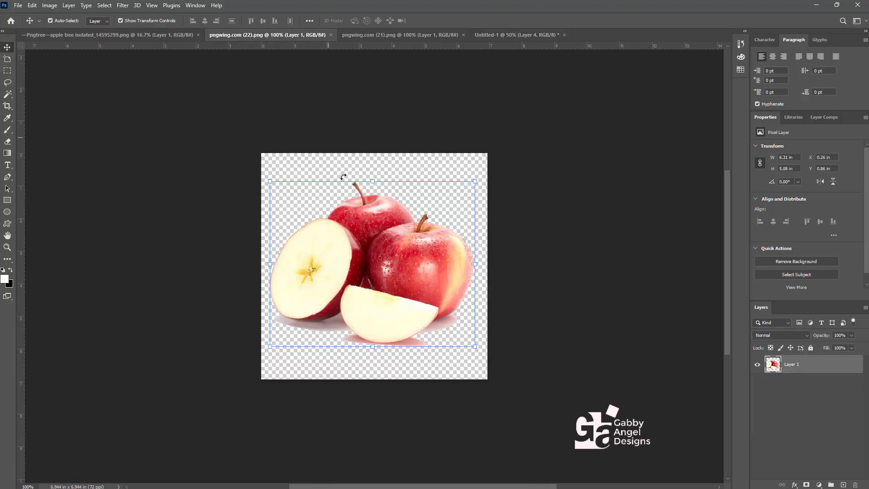
pyautogui.hotkey('ctrl', '+')
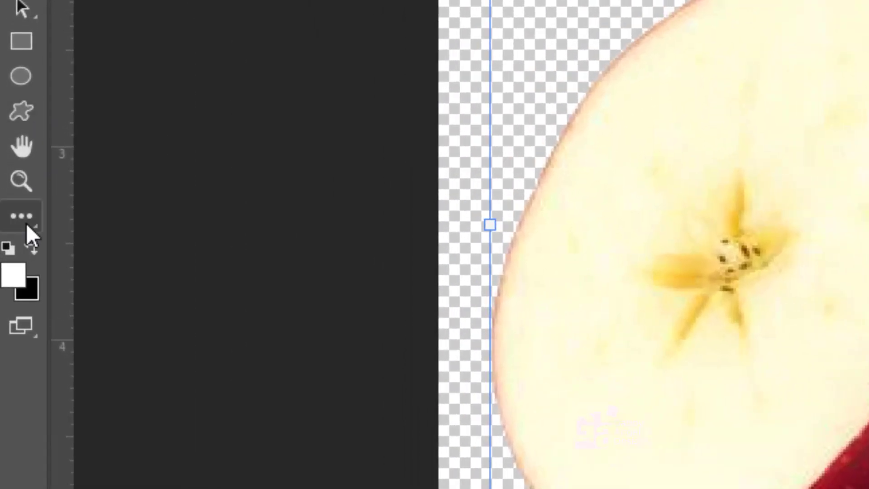
# Select the halved apple's cut face with a Polygonal Lasso outline that closes along its lower edge
pyautogui.press('l')
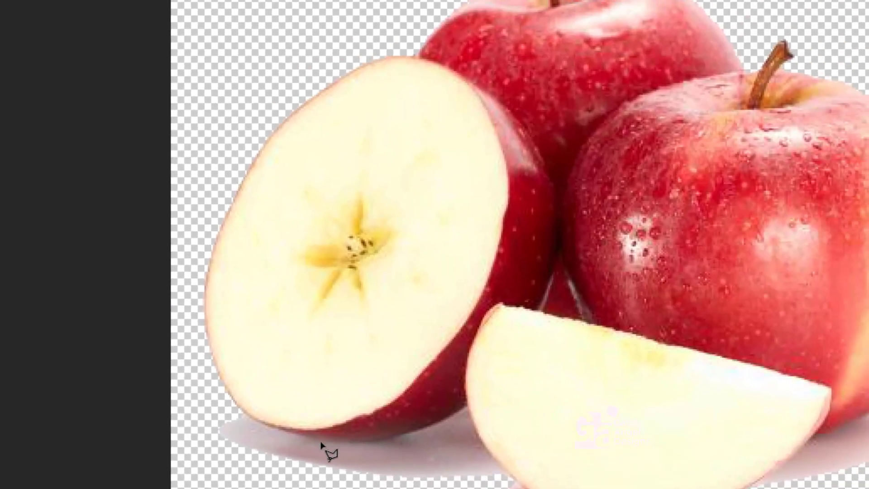
pyautogui.click(329, 440)
pyautogui.click(415, 412)
pyautogui.click(496, 301)
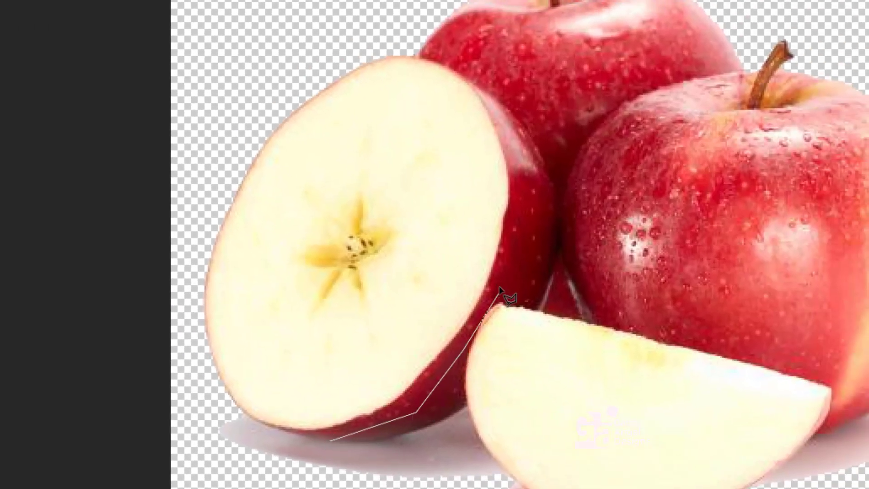
pyautogui.click(524, 211)
pyautogui.click(522, 157)
pyautogui.click(483, 90)
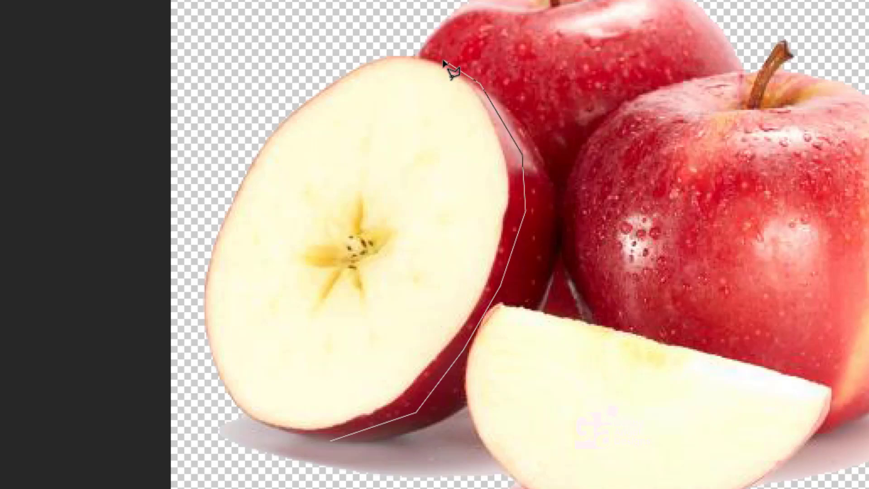
pyautogui.click(403, 43)
pyautogui.click(314, 46)
pyautogui.click(204, 182)
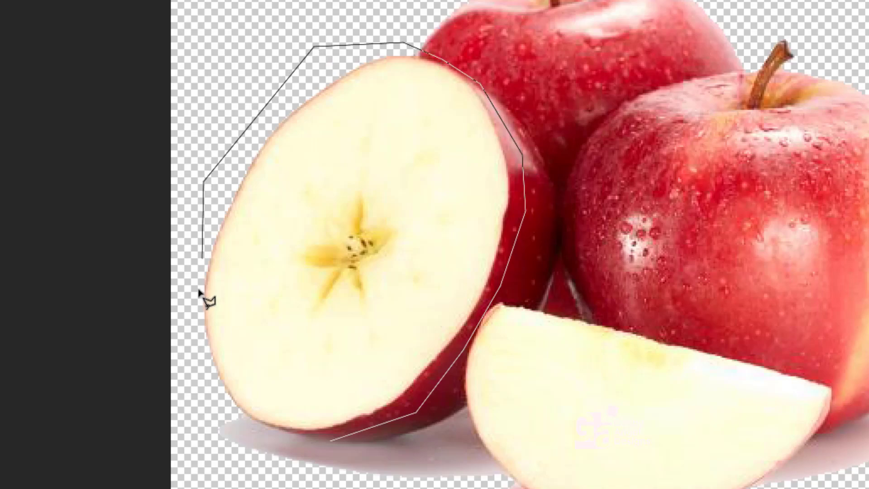
pyautogui.click(198, 349)
pyautogui.click(229, 403)
pyautogui.click(247, 415)
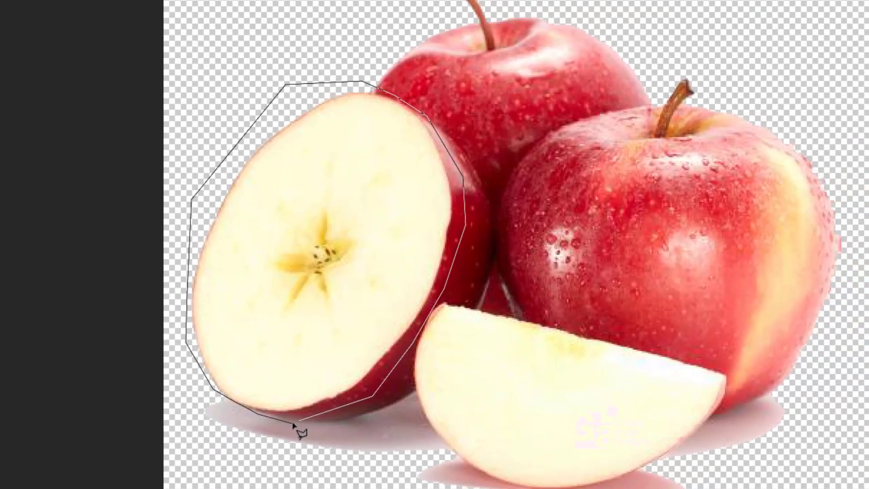
pyautogui.click(293, 426)
# Bring the selected cut face into Untitled-1, enlarge it and rotate it to lie across the apple's lower half
pyautogui.click(8, 47)
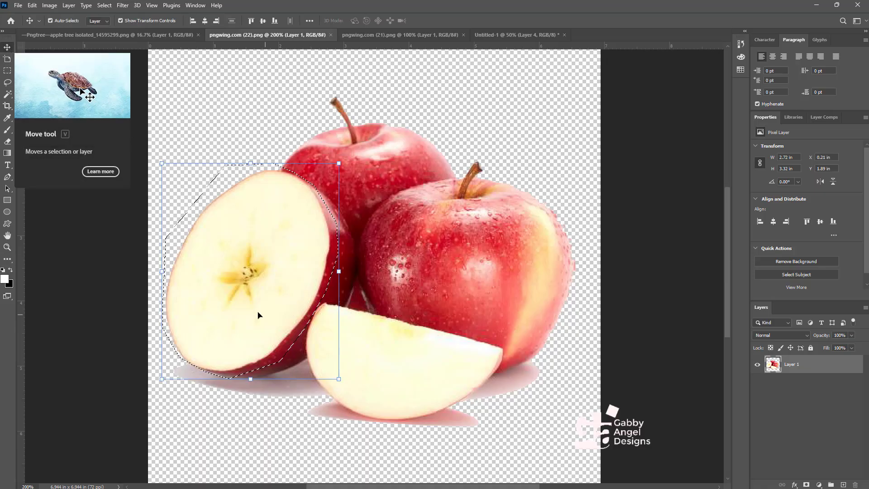
pyautogui.moveTo(258, 314); pyautogui.dragTo(362, 285)
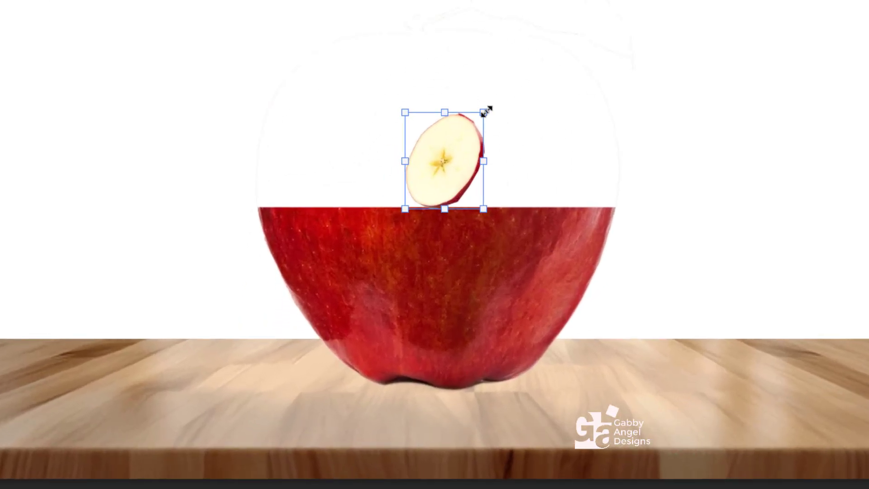
pyautogui.moveTo(486, 110); pyautogui.dragTo(571, 31)
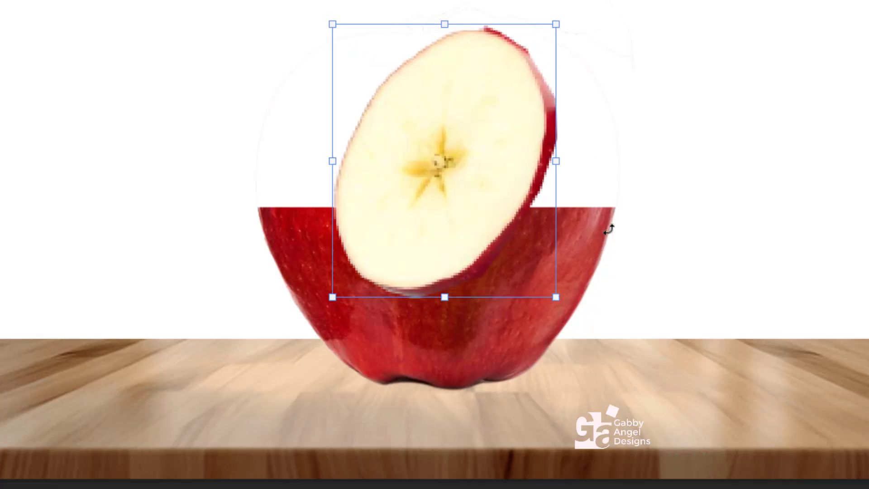
pyautogui.moveTo(608, 230); pyautogui.dragTo(444, 309)
pyautogui.press('Return')
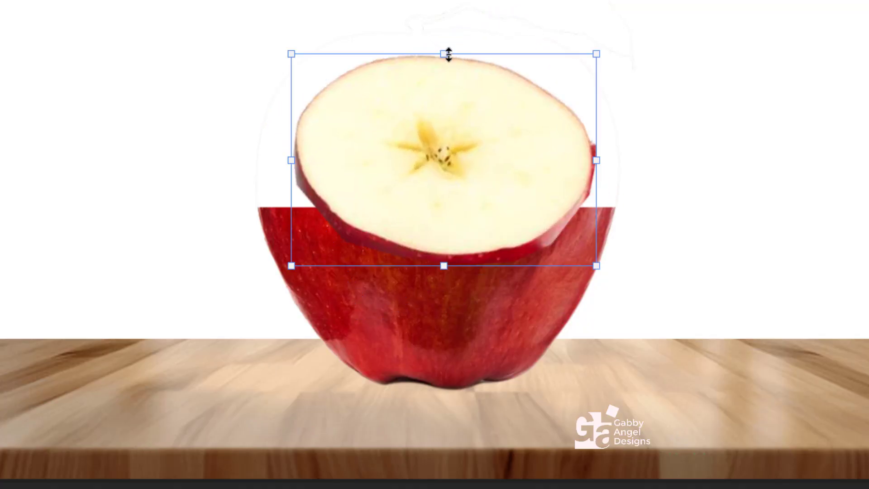
# Flatten the cut face into a shallow ellipse and widen it to both edges of the apple's lower half
pyautogui.moveTo(448, 54); pyautogui.dragTo(470, 181)
pyautogui.moveTo(291, 217); pyautogui.dragTo(250, 221)
pyautogui.moveTo(602, 196); pyautogui.dragTo(623, 197)
# Fine-tune the cut face's side edges against the apple's rim and lower its top edge to make it thinner
pyautogui.hotkey('ctrl', '+')
pyautogui.hotkey('ctrl', '+')
pyautogui.moveTo(50, 267); pyautogui.dragTo(44, 267)
pyautogui.moveTo(787, 267)
pyautogui.mouseDown()
pyautogui.moveTo(791, 258)
pyautogui.moveTo(789, 267)
pyautogui.mouseUp()
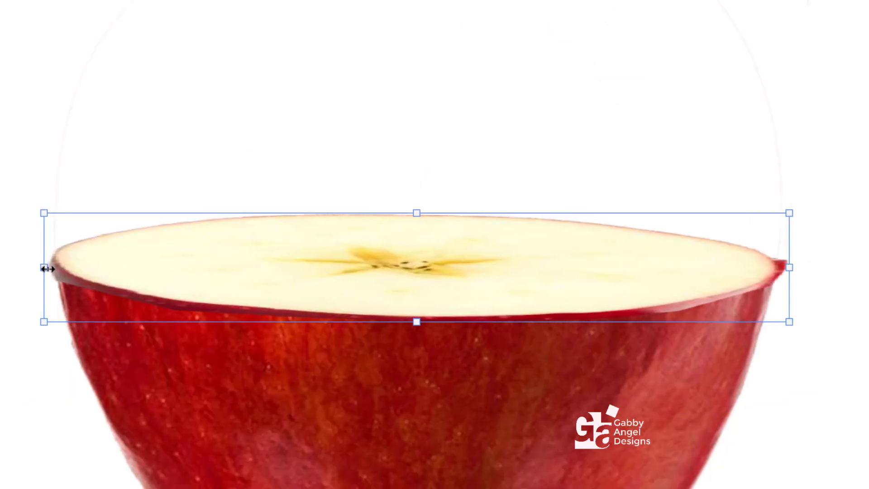
pyautogui.moveTo(44, 267)
pyautogui.mouseDown()
pyautogui.moveTo(55, 268)
pyautogui.moveTo(45, 268)
pyautogui.mouseUp()
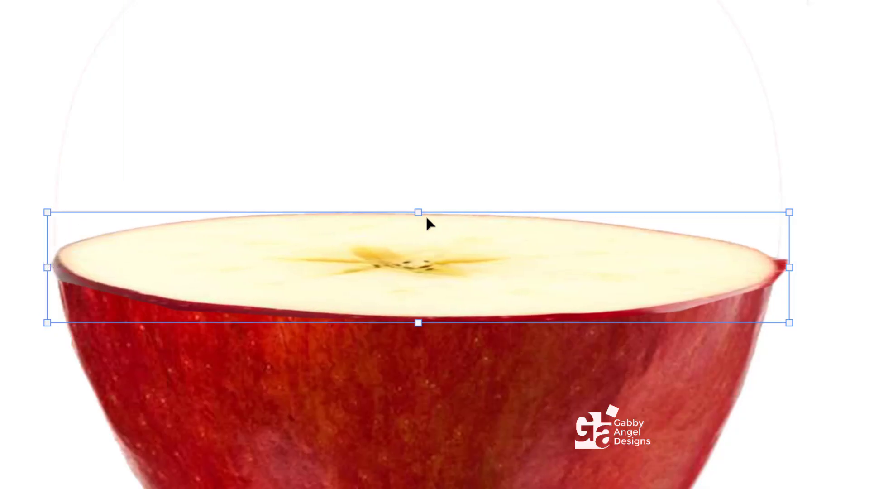
pyautogui.moveTo(421, 212); pyautogui.dragTo(419, 245)
pyautogui.moveTo(419, 321)
pyautogui.mouseDown()
pyautogui.moveTo(419, 281)
pyautogui.moveTo(425, 320)
pyautogui.mouseUp()
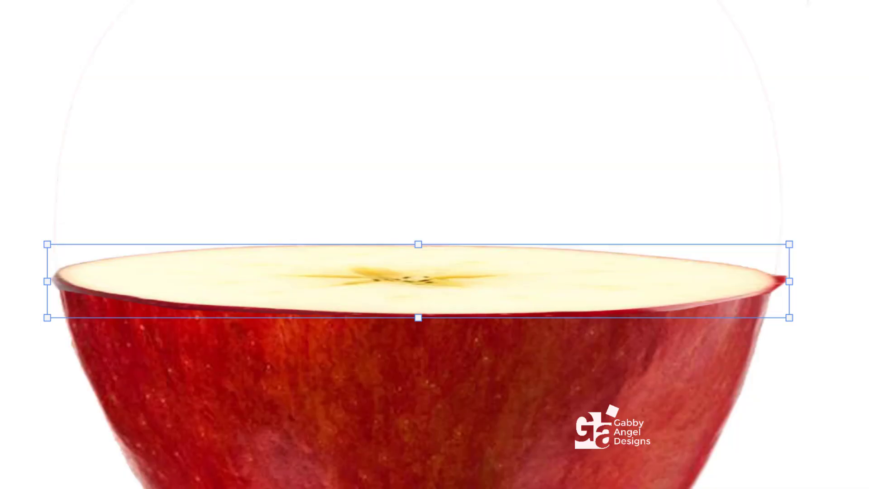
# Move Layer 4 above Layer 5, compare the apple with and without its upper half, and make Layer 5 active
pyautogui.click(812, 357)
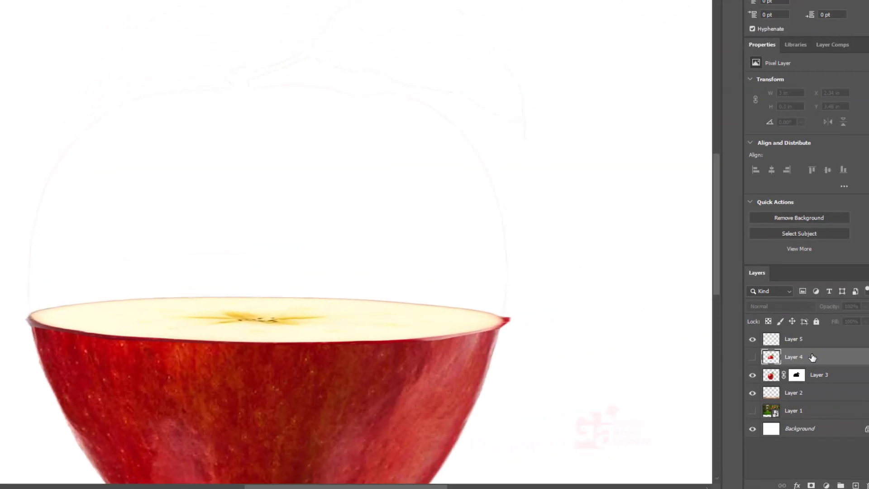
pyautogui.moveTo(795, 354); pyautogui.dragTo(766, 339)
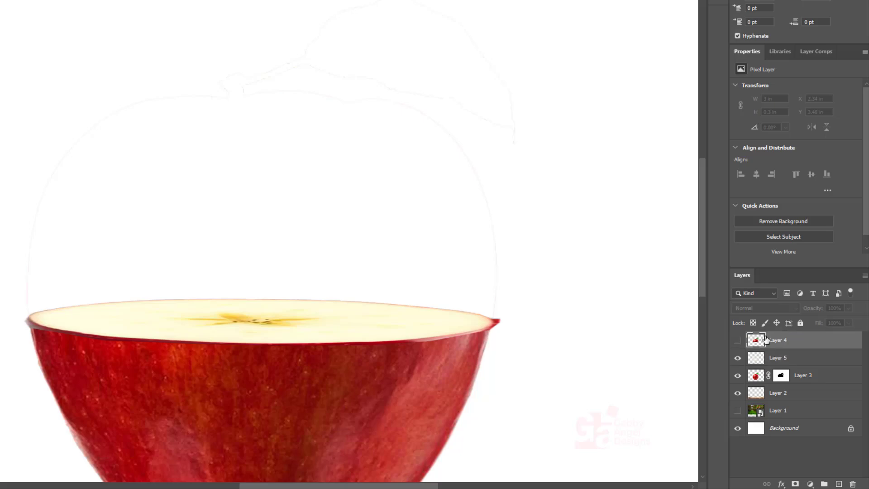
pyautogui.click(738, 346)
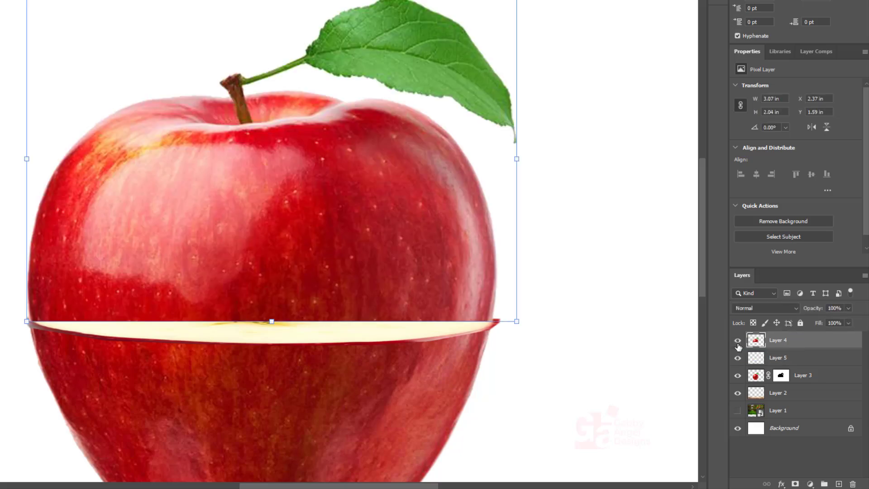
pyautogui.click(738, 340)
pyautogui.click(737, 341)
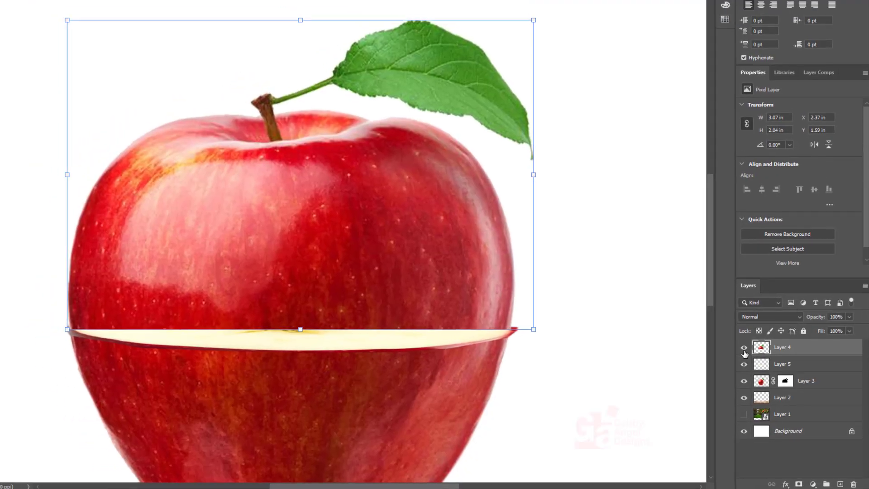
pyautogui.click(738, 340)
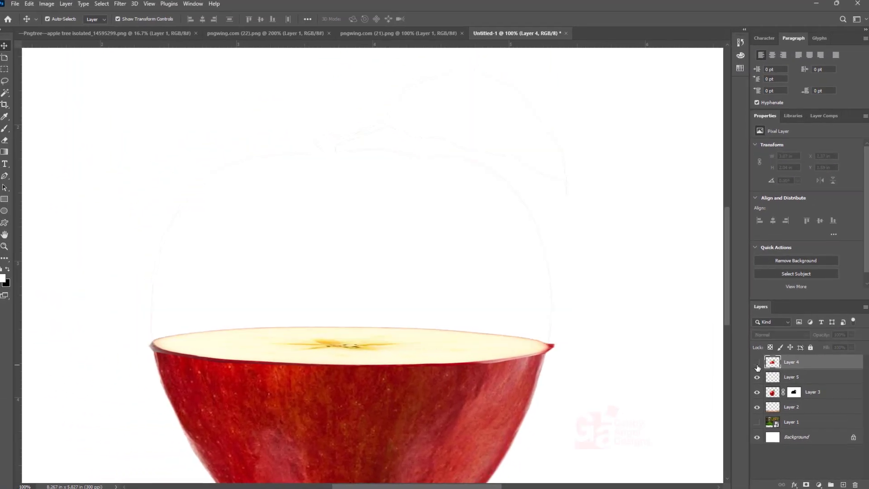
pyautogui.click(792, 378)
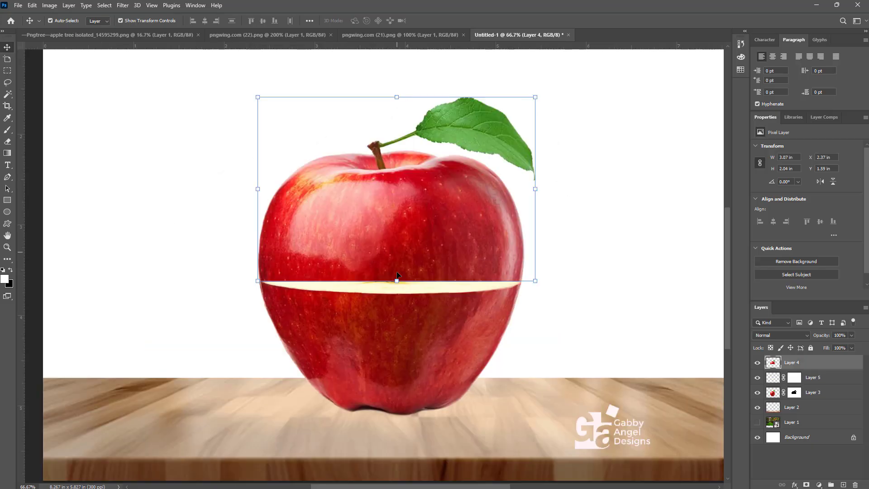
# Warp Layer 4 so the upper half's bottom edge curves down over the cut face and meets the lower half
pyautogui.press('ctrl')
pyautogui.hotkey('ctrl', 't')
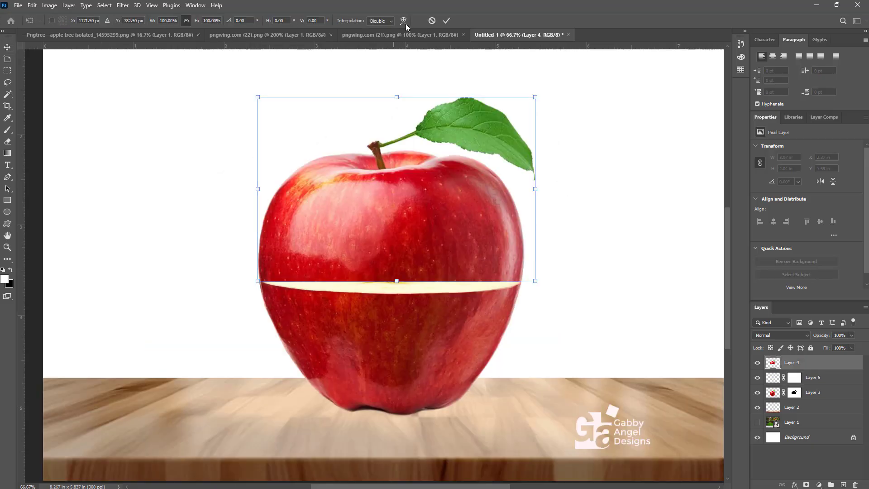
pyautogui.rightClick(428, 233)
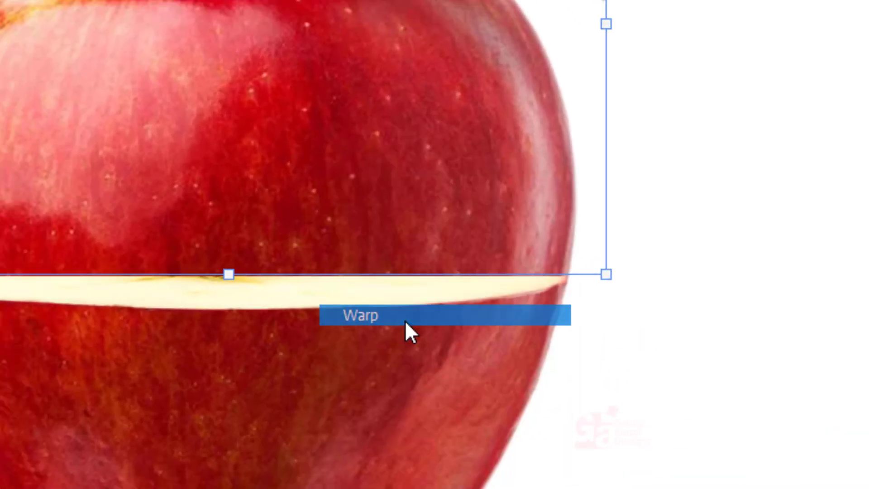
pyautogui.click(406, 322)
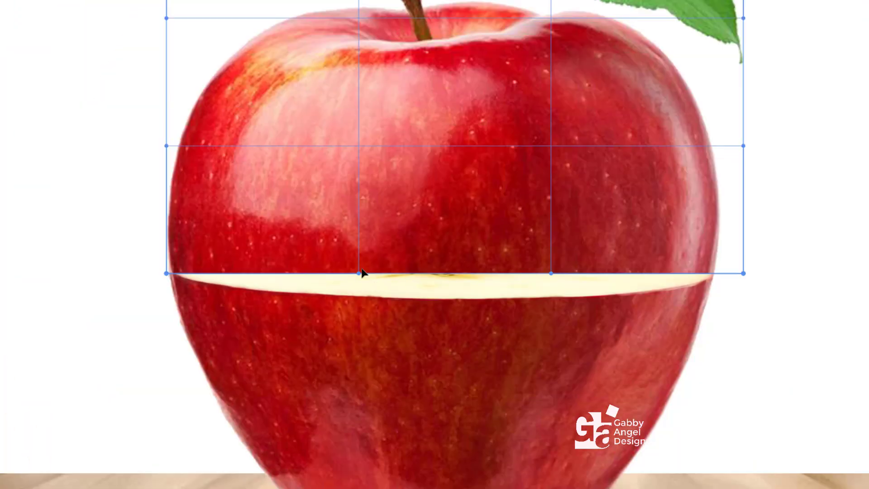
pyautogui.moveTo(358, 273); pyautogui.dragTo(341, 322)
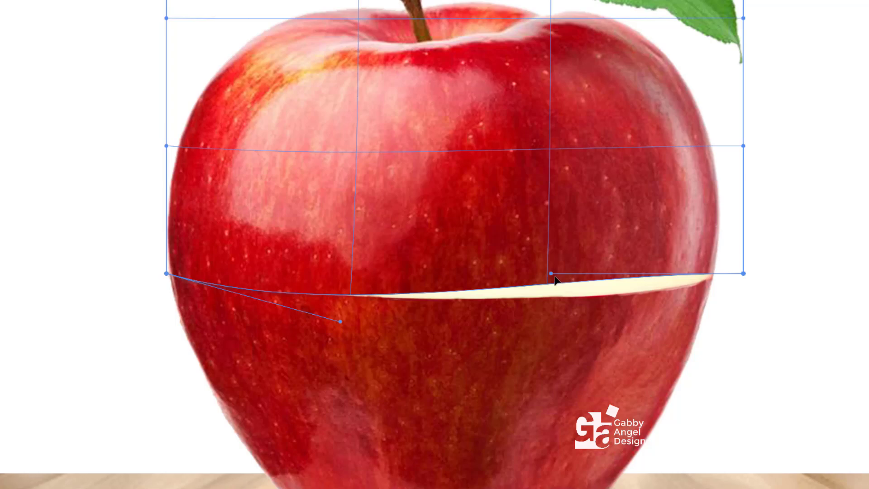
pyautogui.moveTo(551, 274); pyautogui.dragTo(586, 307)
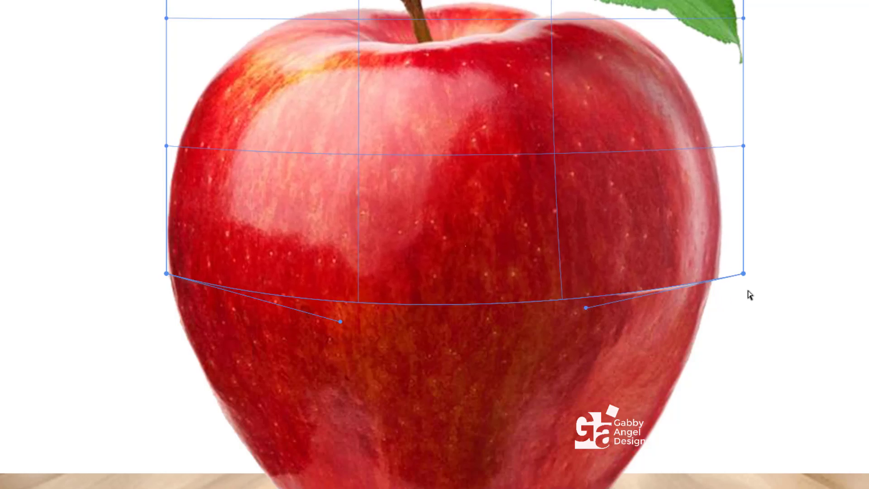
pyautogui.moveTo(742, 276); pyautogui.dragTo(737, 279)
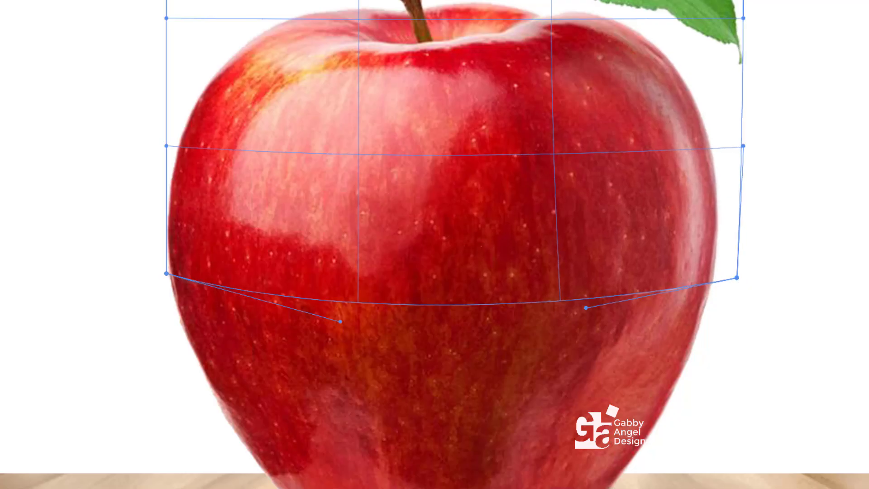
pyautogui.press('Return')
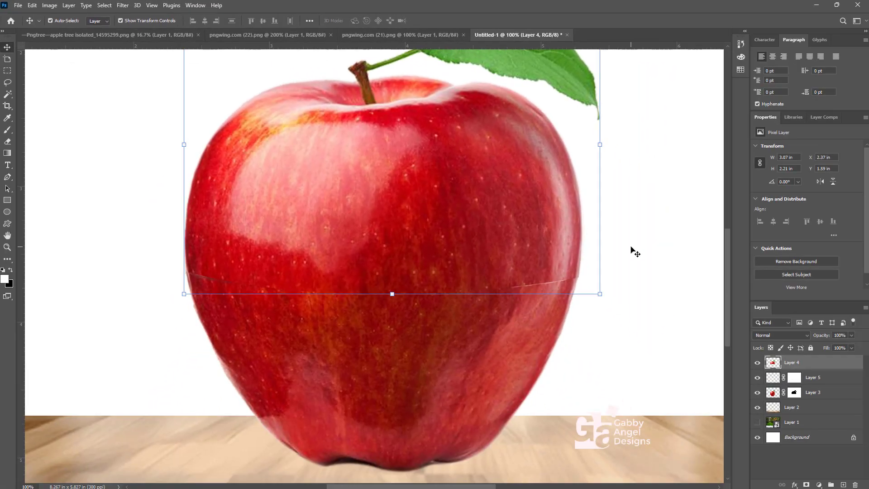
# Outline the green leaf and its thin stalk with a closed Polygonal Lasso selection, leaving out the brown stem
pyautogui.hotkey('ctrl', '-')
pyautogui.hotkey('ctrl', '-')
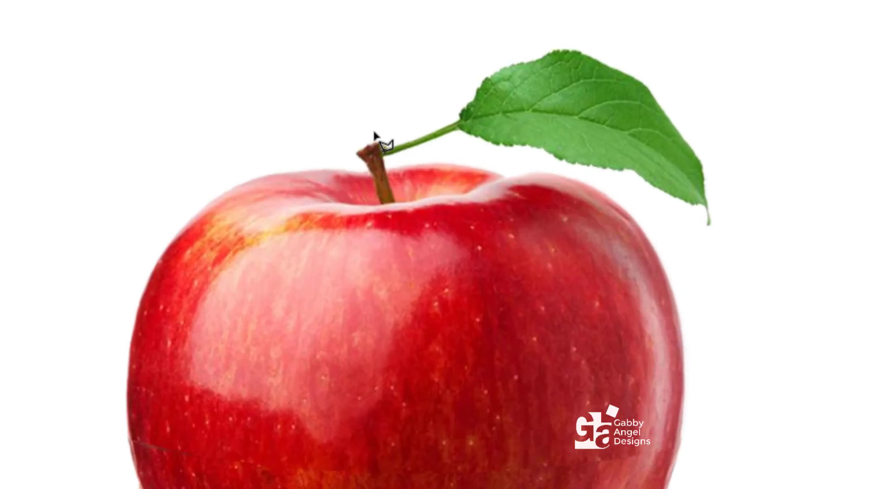
pyautogui.click(378, 130)
pyautogui.click(382, 155)
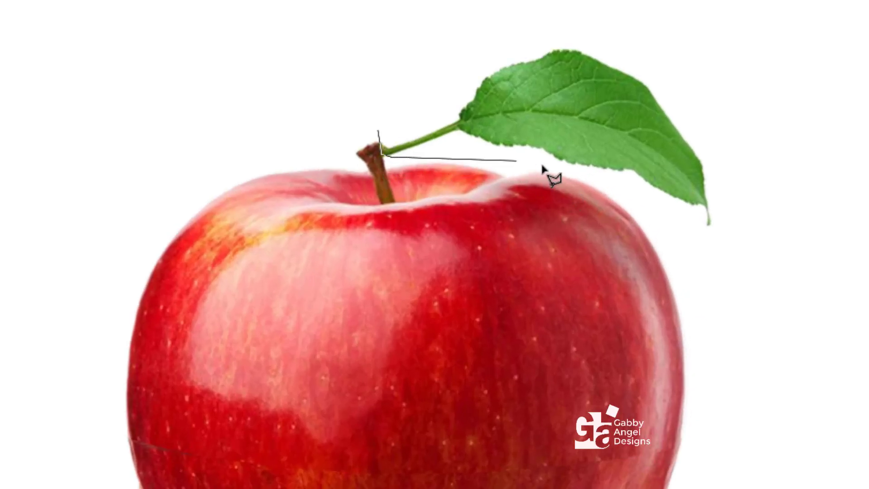
pyautogui.click(518, 160)
pyautogui.click(588, 174)
pyautogui.click(681, 223)
pyautogui.click(788, 312)
pyautogui.click(752, 120)
pyautogui.click(659, 54)
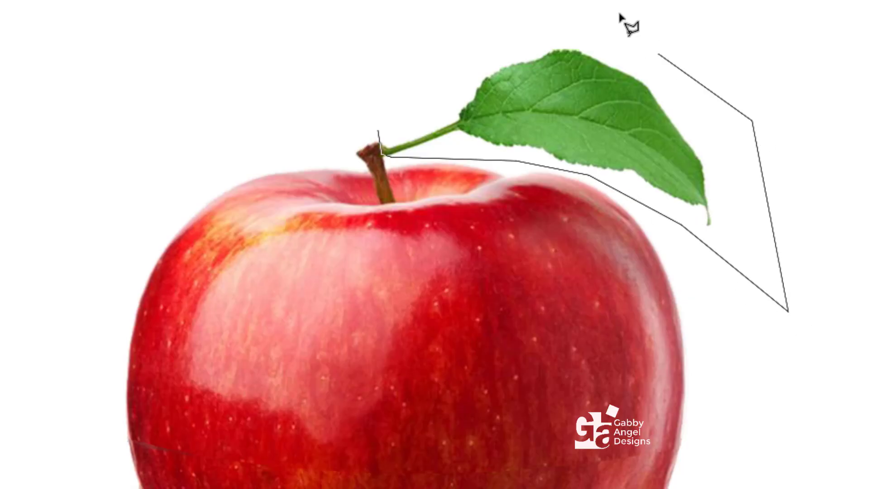
pyautogui.click(619, 15)
pyautogui.click(454, 37)
pyautogui.doubleClick(376, 104)
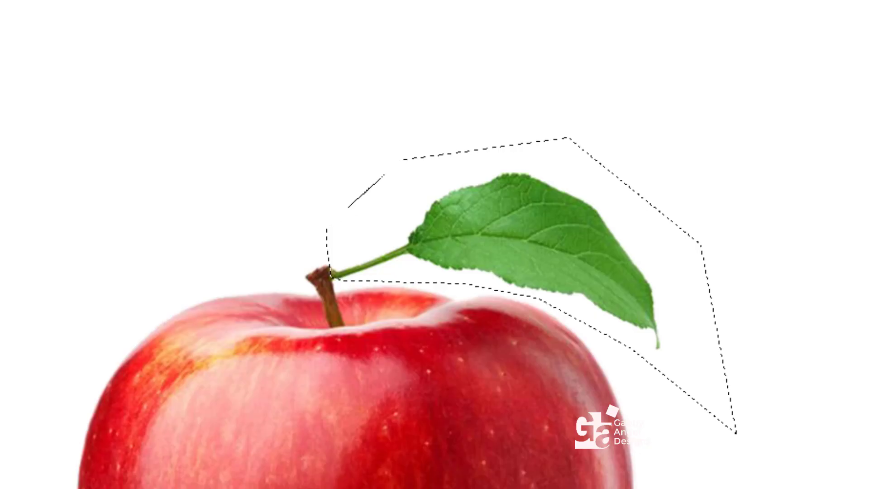
# Cut the selected leaf from Layer 4, paste it onto its own layer and hide that layer
pyautogui.hotkey('ctrl', 'x')
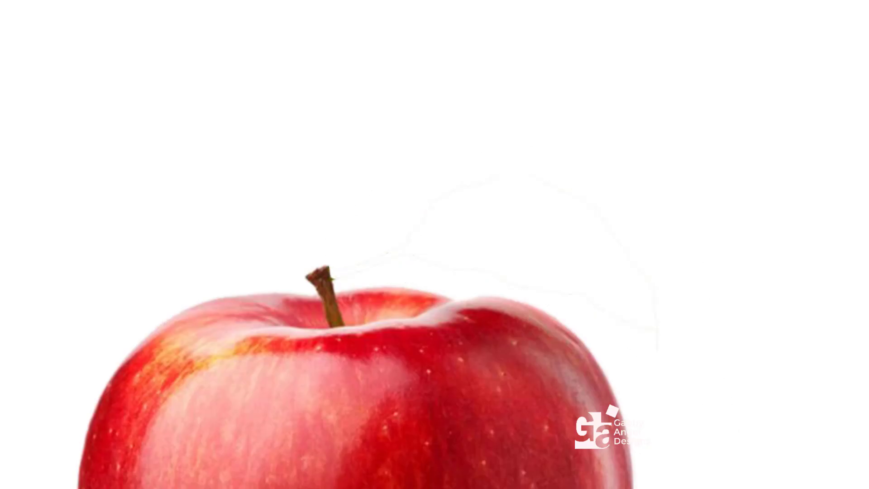
pyautogui.hotkey('ctrl', 'v')
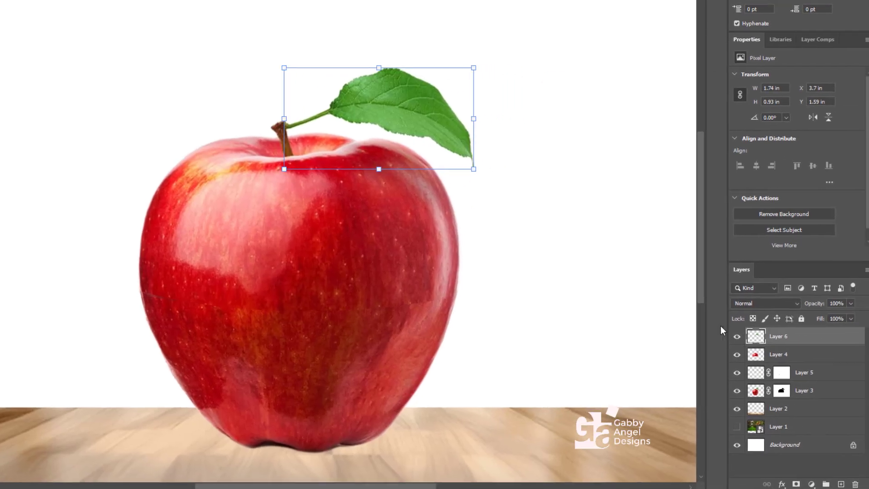
pyautogui.click(836, 348)
pyautogui.scroll(-2, 553, 307)
pyautogui.hscroll(-2, 553, 307)
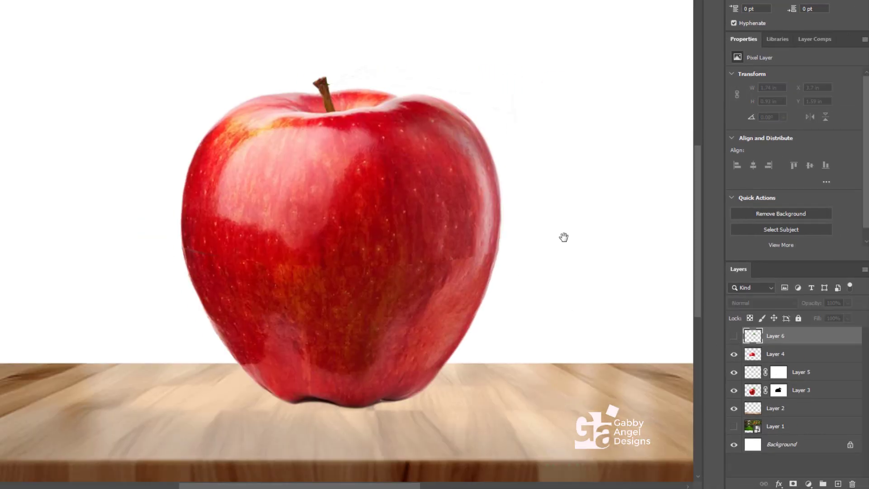
# Desaturate and darken the apple's upper half on Layer 4 using Hue/Saturation with Saturation -100 and Lightness -40
pyautogui.click(793, 359)
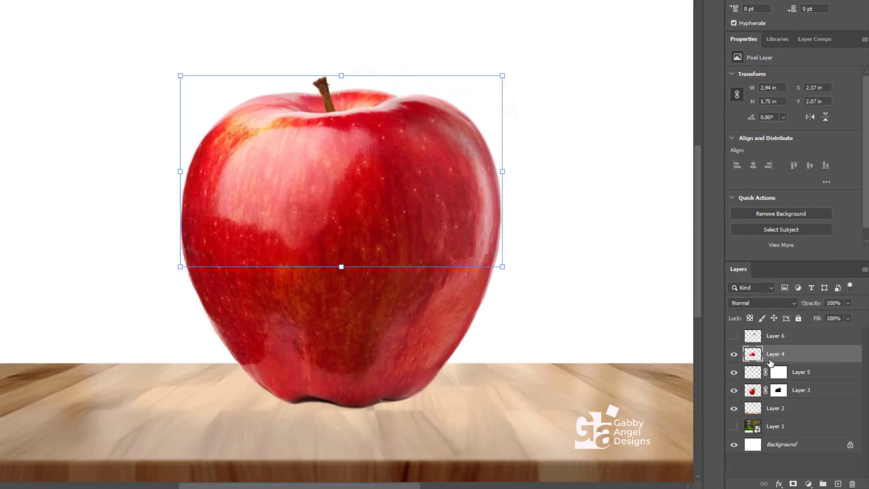
pyautogui.click(733, 356)
pyautogui.click(734, 356)
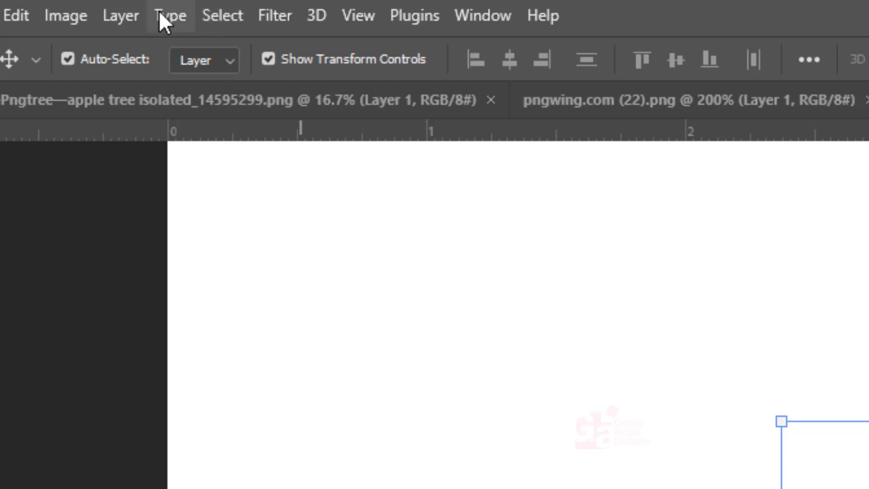
pyautogui.click(68, 23)
pyautogui.moveTo(98, 91)
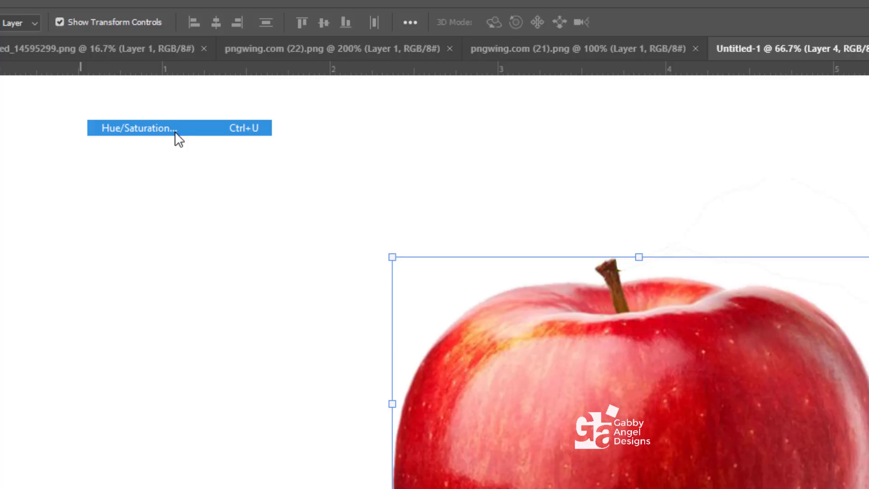
pyautogui.click(439, 222)
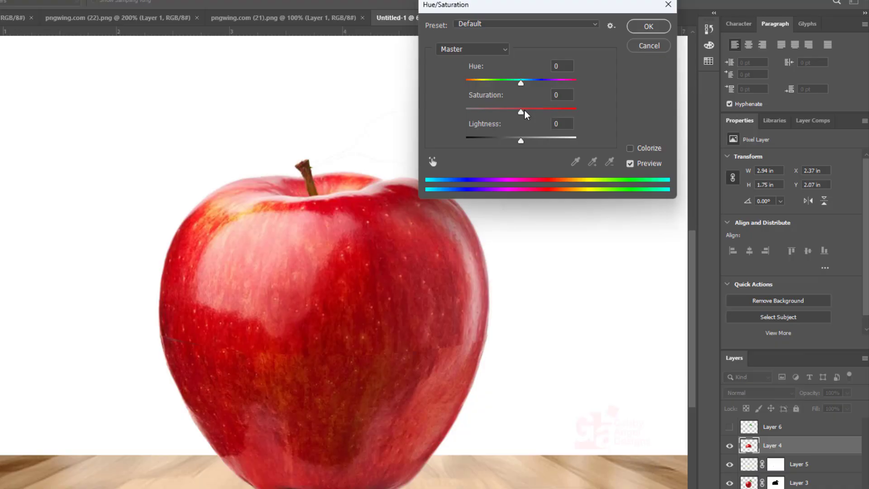
pyautogui.moveTo(524, 111); pyautogui.dragTo(425, 130)
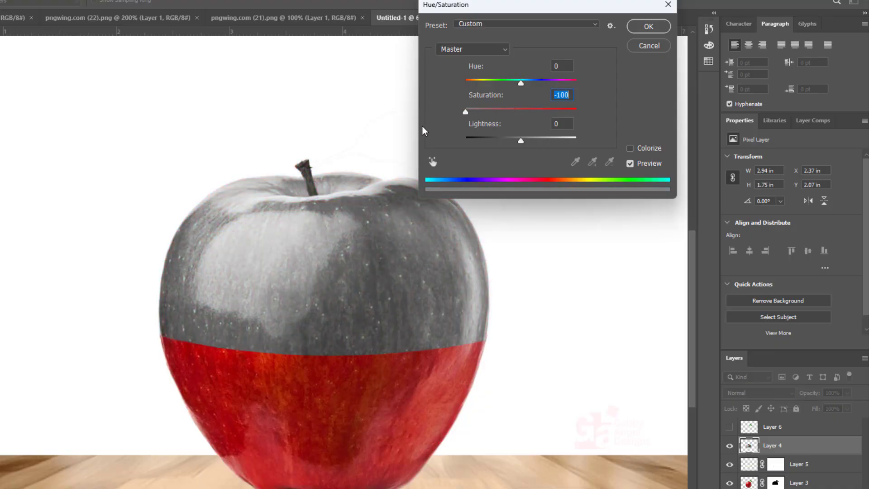
pyautogui.moveTo(520, 141); pyautogui.dragTo(499, 150)
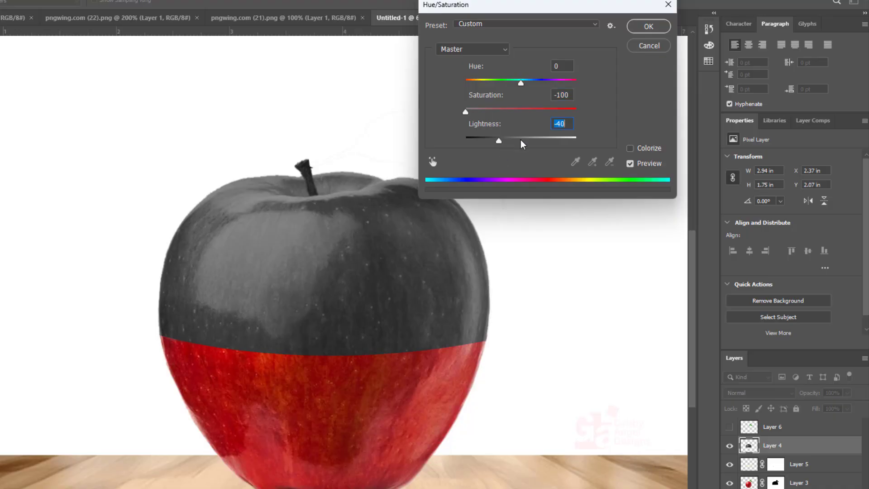
pyautogui.click(652, 26)
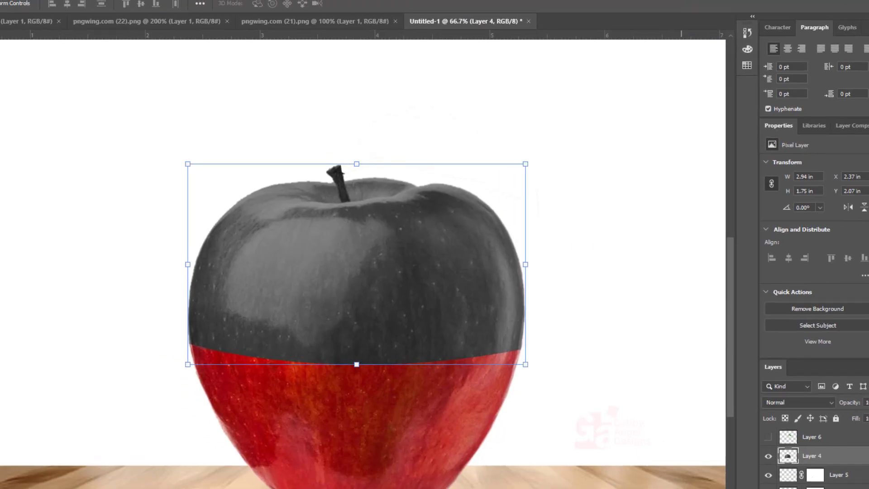
# Darken the apple's grey upper half on Layer 4 using Levels with the black input level at 20
pyautogui.click(40, 5)
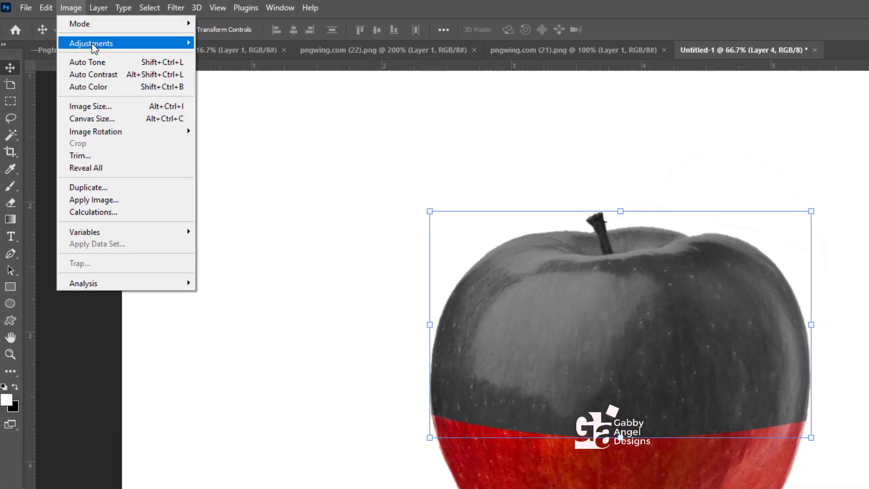
pyautogui.moveTo(93, 44)
pyautogui.click(240, 58)
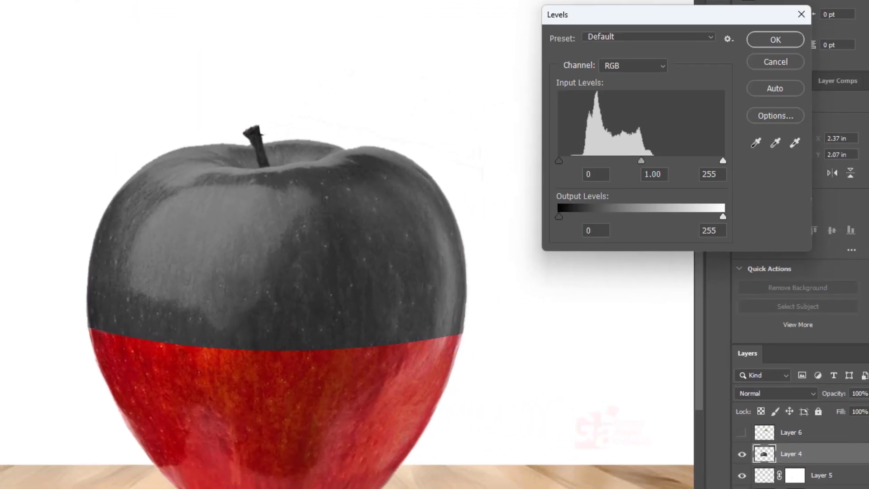
pyautogui.moveTo(693, 14); pyautogui.dragTo(626, 7)
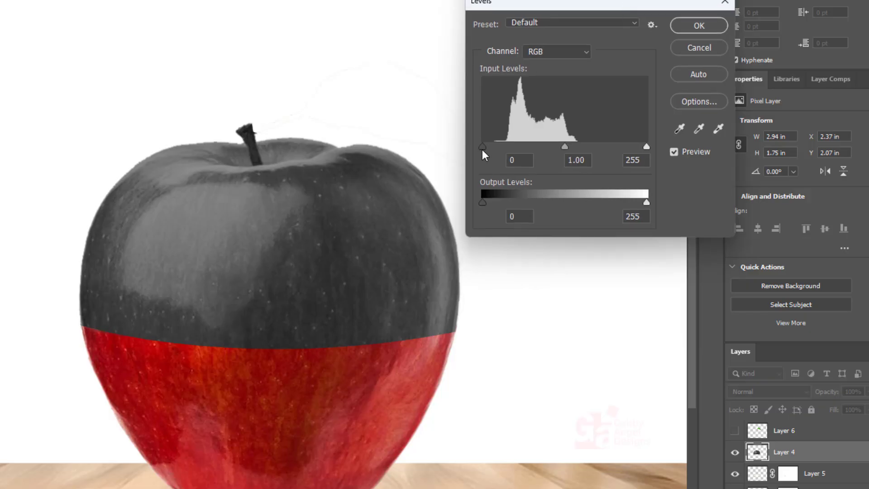
pyautogui.moveTo(483, 145); pyautogui.dragTo(495, 141)
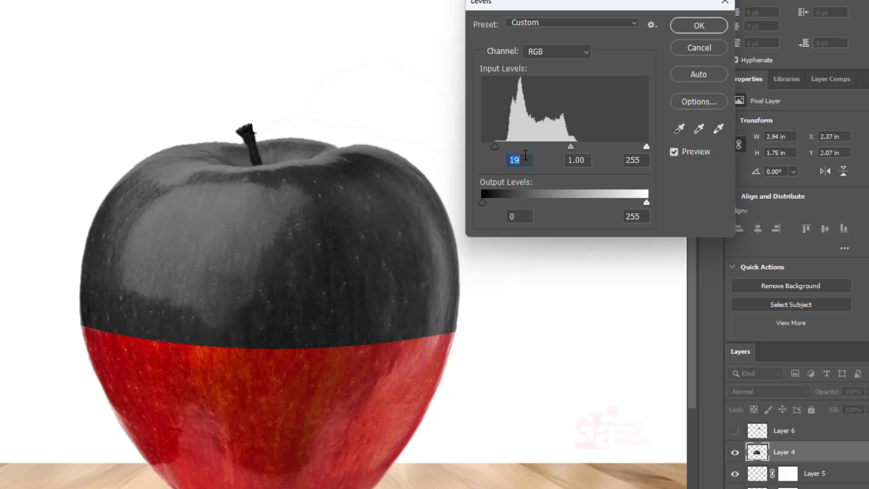
pyautogui.write('20')
pyautogui.click(693, 26)
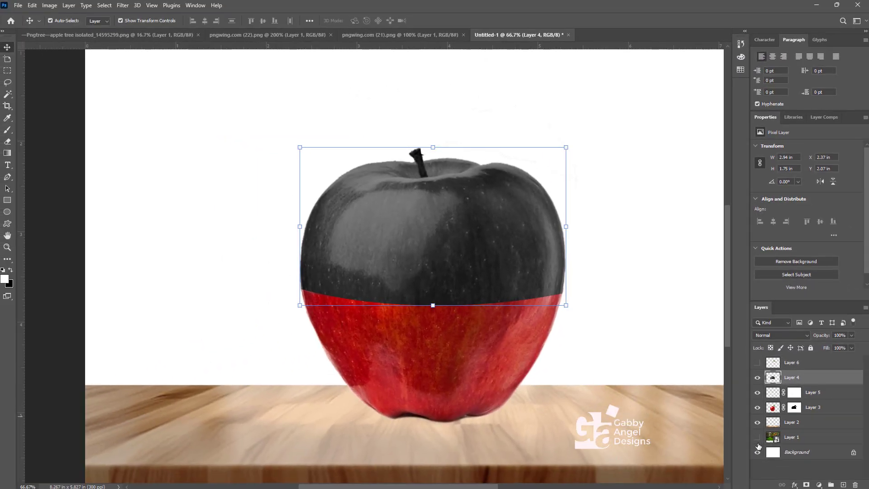
# Show the orchard background Layer 1 and set Layer 4's blend mode to Screen
pyautogui.click(757, 438)
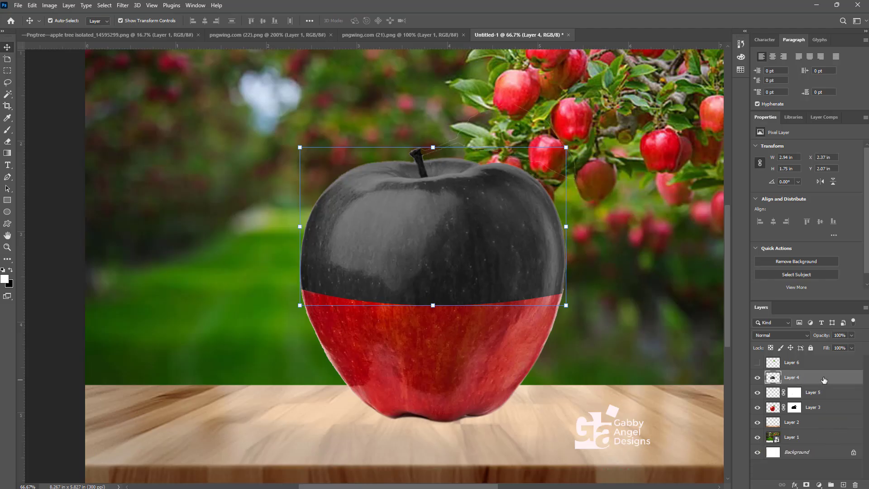
pyautogui.moveTo(524, 233); pyautogui.dragTo(462, 216)
pyautogui.hotkey('ctrl', 'z')
pyautogui.click(787, 337)
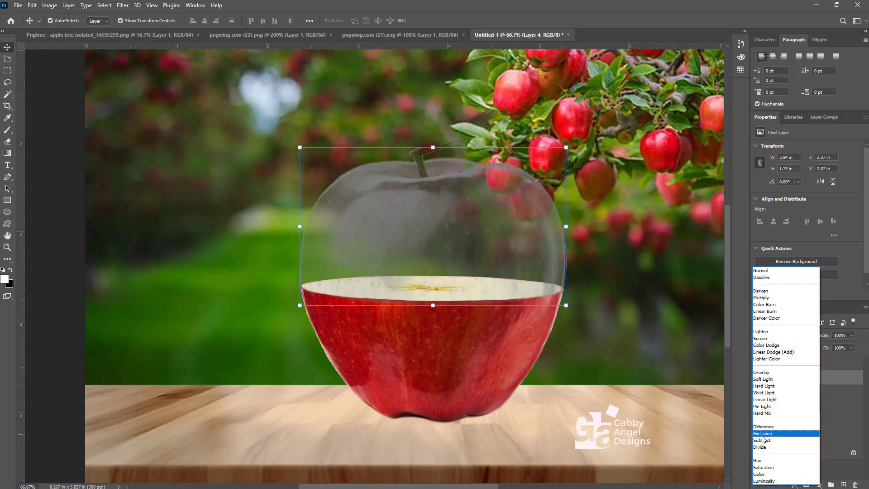
pyautogui.click(775, 339)
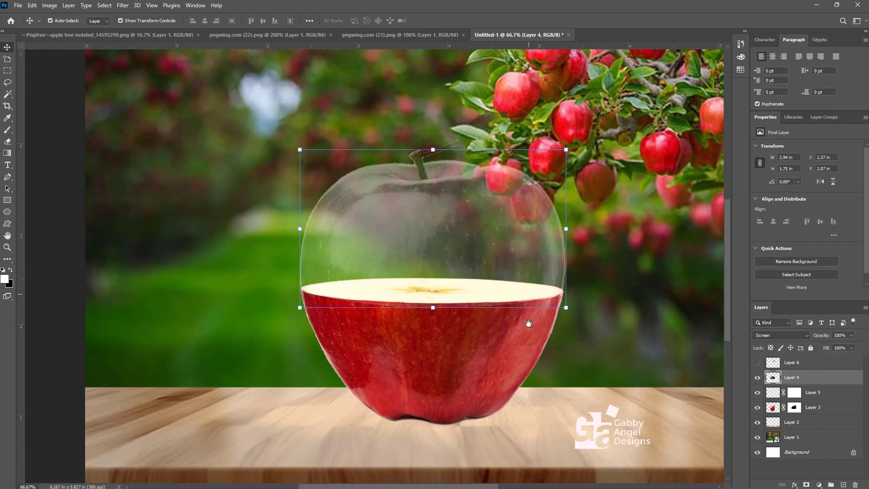
pyautogui.moveTo(529, 276); pyautogui.dragTo(530, 339)
pyautogui.moveTo(481, 312); pyautogui.dragTo(455, 282)
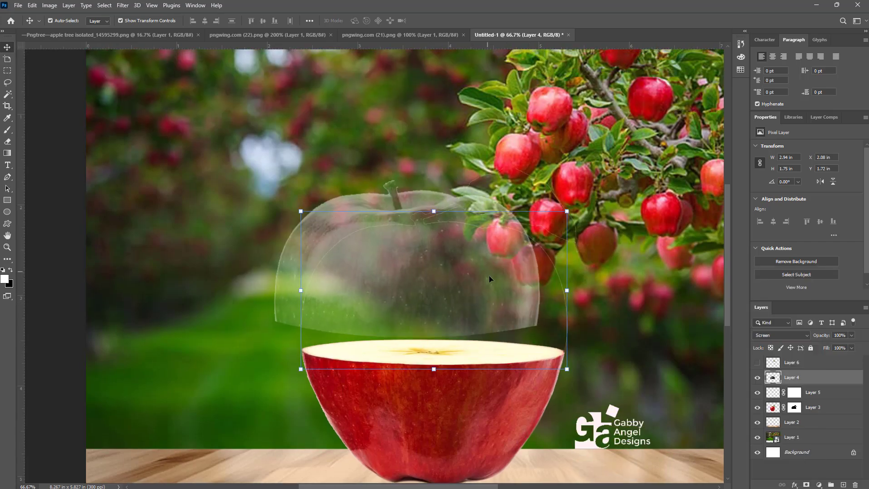
pyautogui.hotkey('ctrl', 'z')
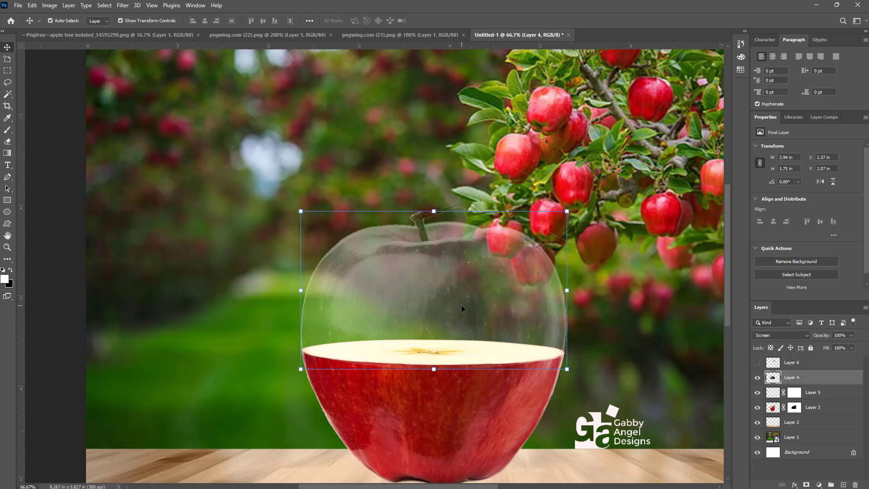
pyautogui.hotkey('ctrl', '-')
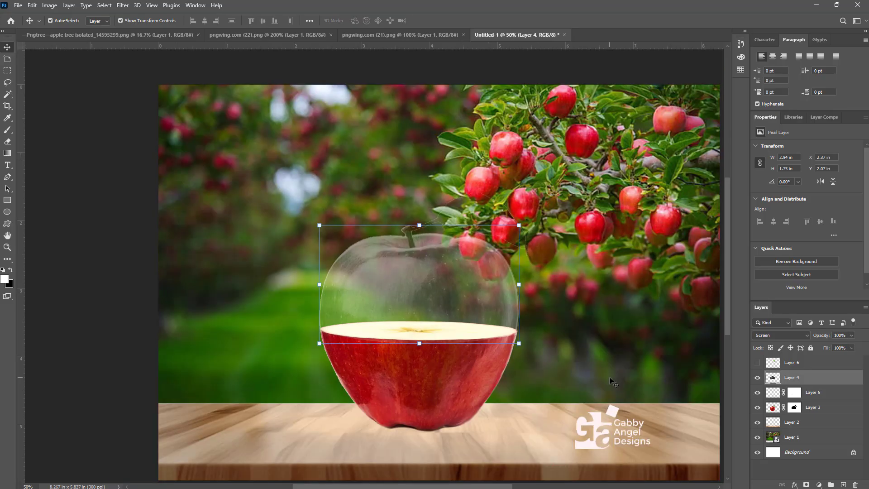
# Increase the glass-like upper half's contrast on Layer 4 using Levels with the black input level at 31
pyautogui.click(52, 7)
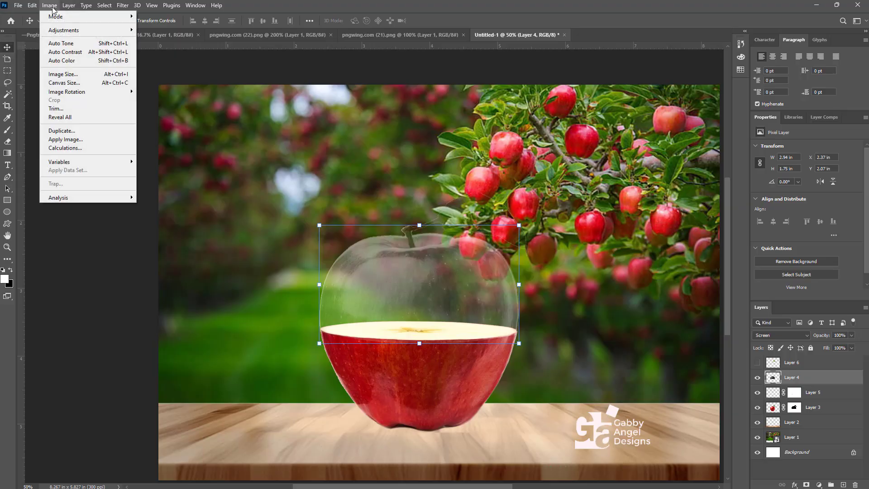
pyautogui.moveTo(59, 30)
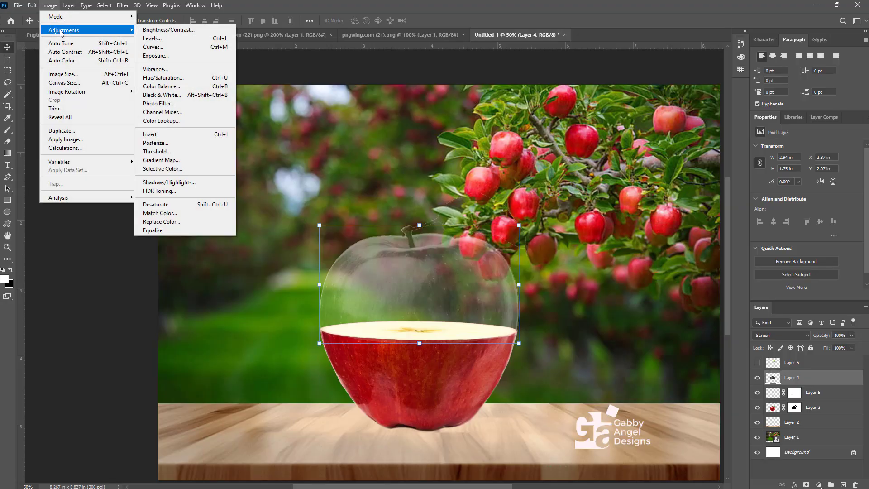
pyautogui.click(188, 39)
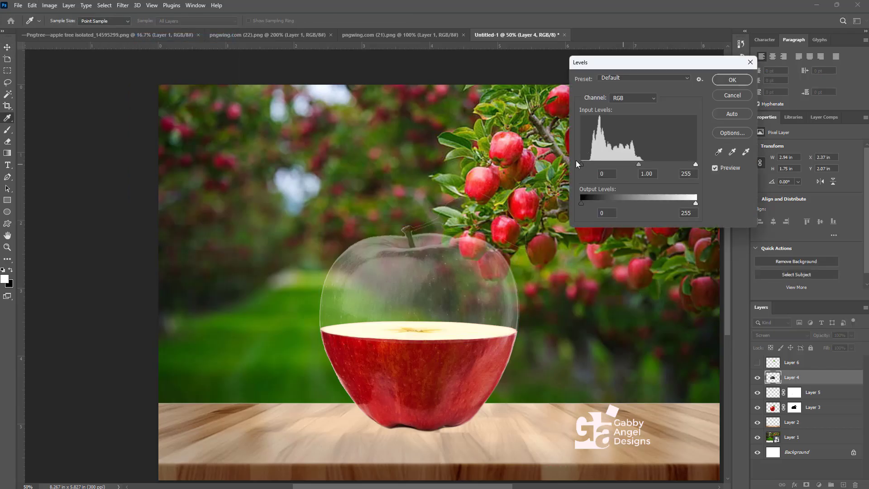
pyautogui.moveTo(581, 163); pyautogui.dragTo(640, 152)
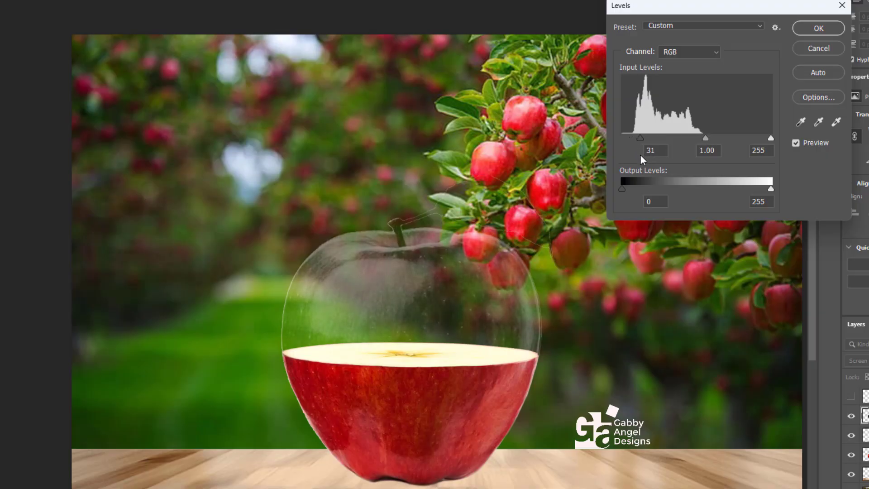
pyautogui.click(818, 28)
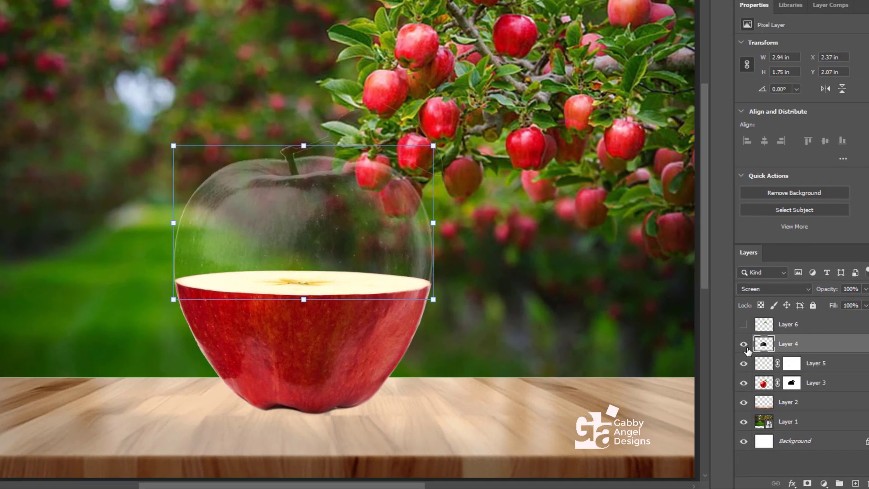
# Hide Layer 4 and copy the apple tree from the Pngtree apple tree document into the Untitled-1 composite as a new layer
pyautogui.click(745, 346)
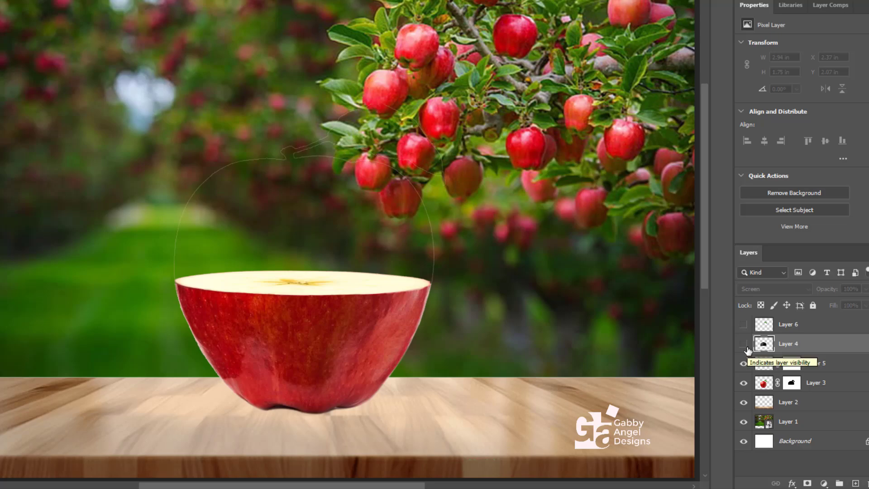
pyautogui.click(203, 1)
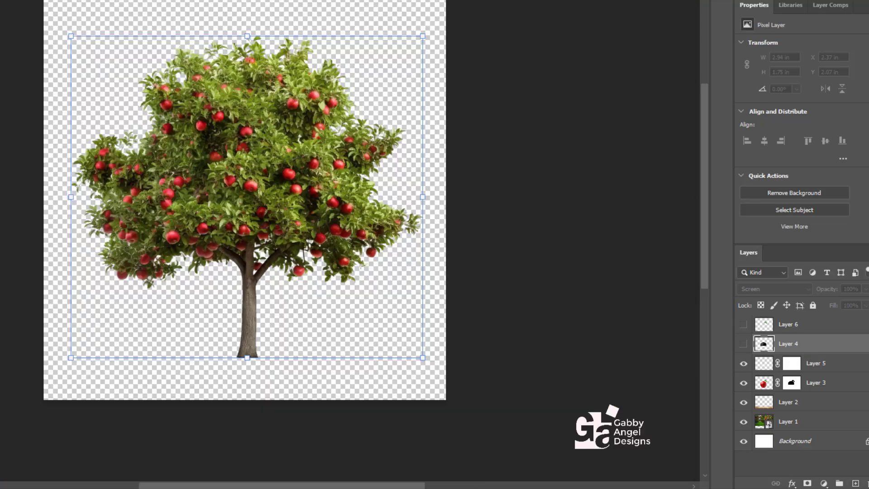
pyautogui.moveTo(265, 221); pyautogui.dragTo(438, 0)
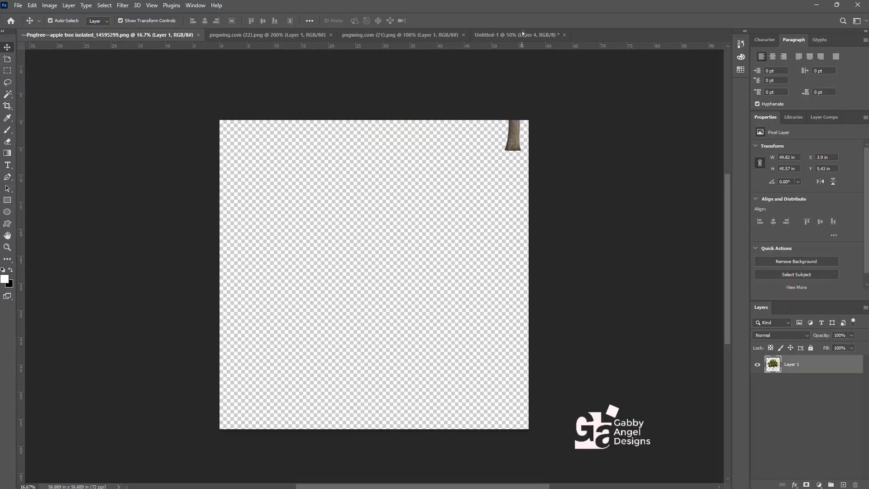
pyautogui.moveTo(523, 31); pyautogui.dragTo(465, 229)
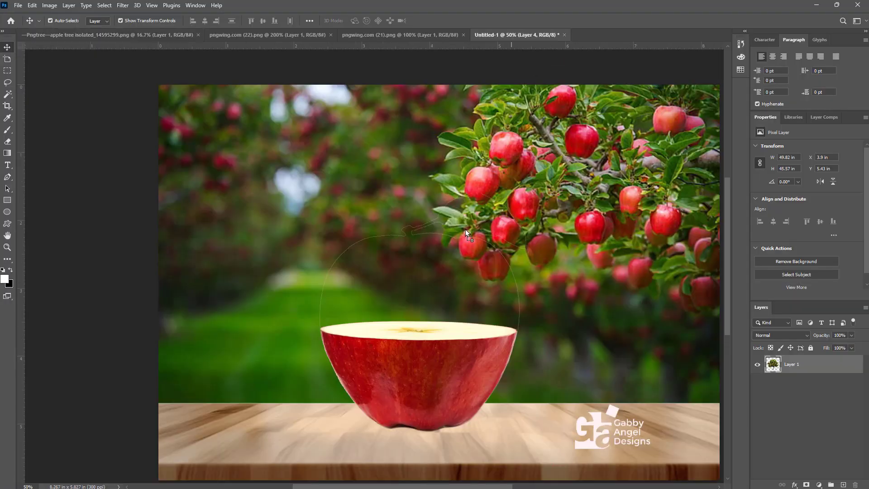
pyautogui.moveTo(421, 302); pyautogui.dragTo(422, 302)
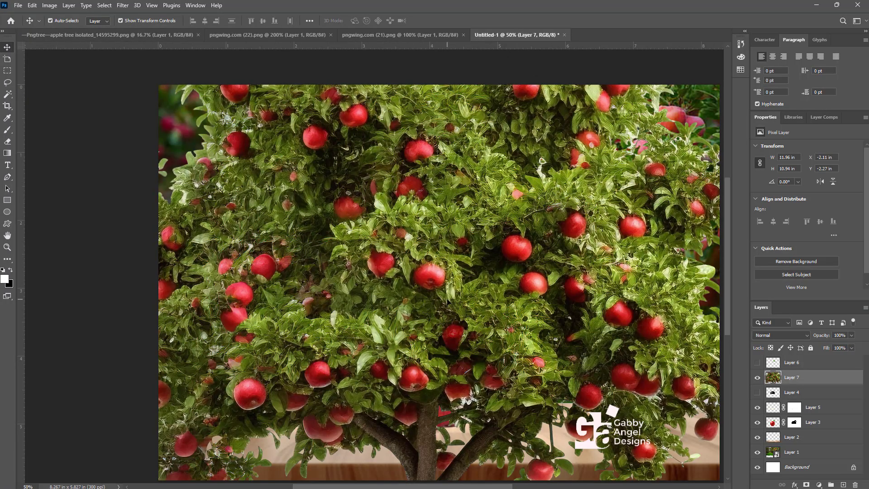
# Scale the apple tree down to about 9.28% and stand its trunk on the centre of the apple's cut face
pyautogui.hotkey('ctrl', 't')
pyautogui.hotkey('ctrl', '-')
pyautogui.hotkey('ctrl', '-')
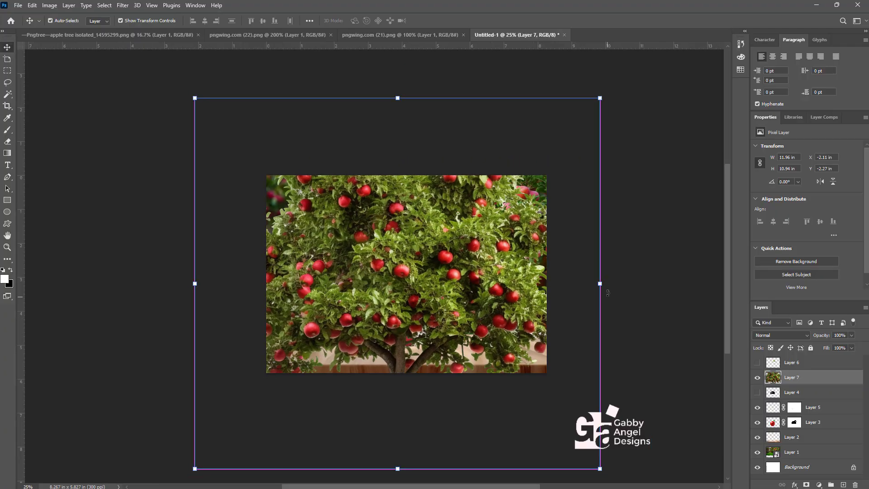
pyautogui.moveTo(605, 290); pyautogui.dragTo(428, 289)
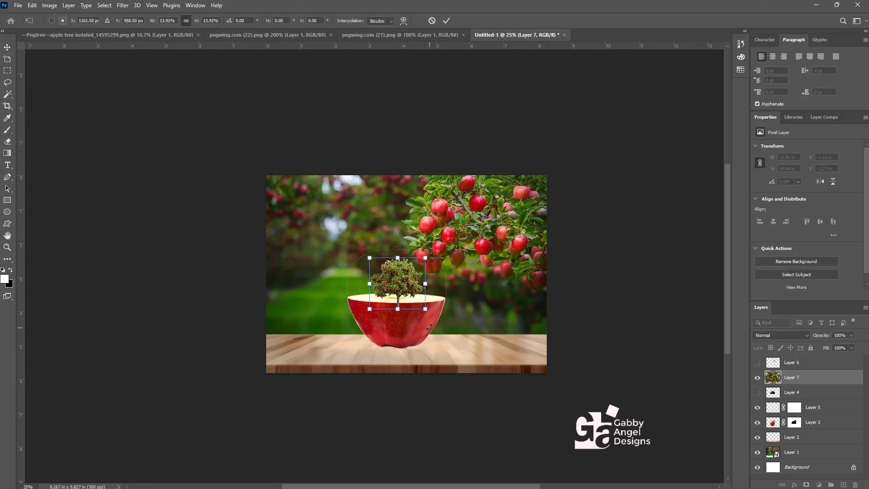
pyautogui.hotkey('ctrl', '+')
pyautogui.hotkey('ctrl', '+')
pyautogui.hotkey('ctrl', '+')
pyautogui.hotkey('ctrl', '+')
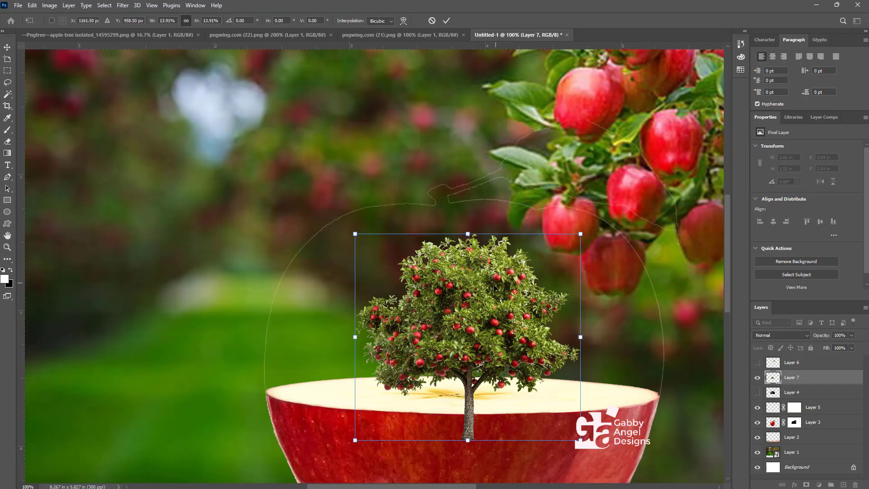
pyautogui.moveTo(494, 287); pyautogui.dragTo(476, 242)
pyautogui.moveTo(564, 192); pyautogui.dragTo(526, 225)
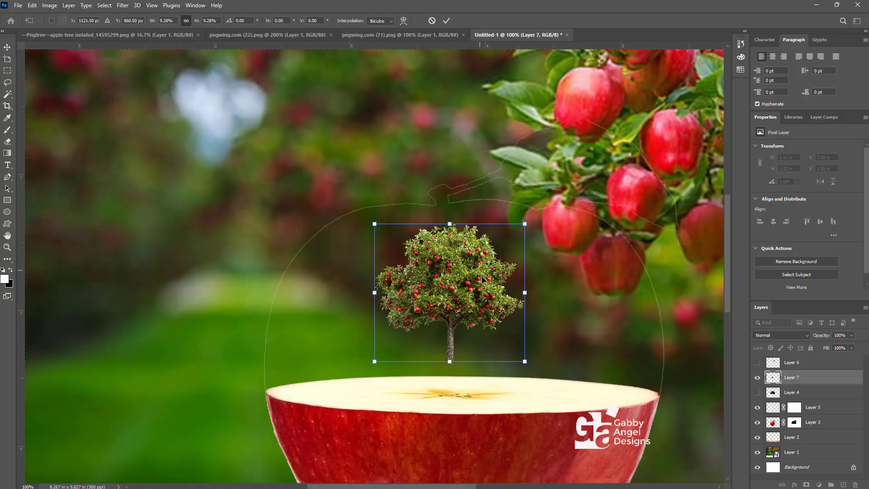
pyautogui.moveTo(478, 274); pyautogui.dragTo(472, 314)
pyautogui.click(433, 166)
pyautogui.click(433, 167)
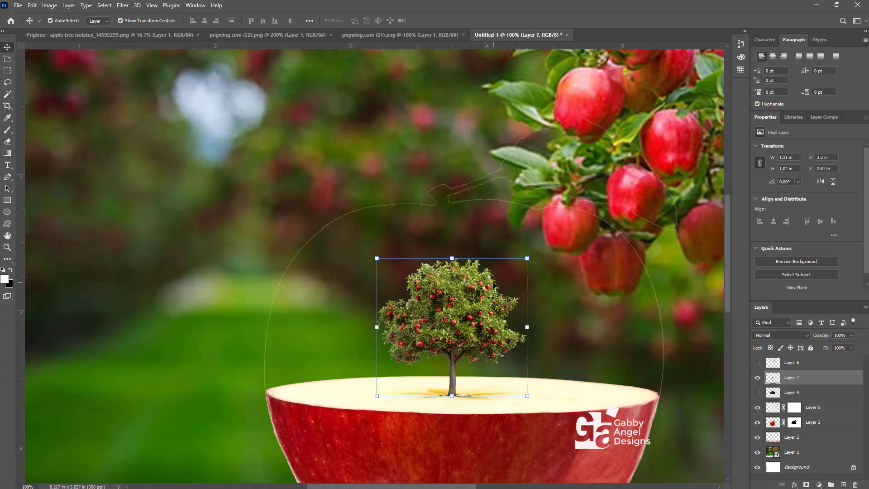
# Show the glass-like upper half on Layer 4 and the green leaf on Layer 6 again
pyautogui.hotkey('ctrl', '-')
pyautogui.hotkey('ctrl', '-')
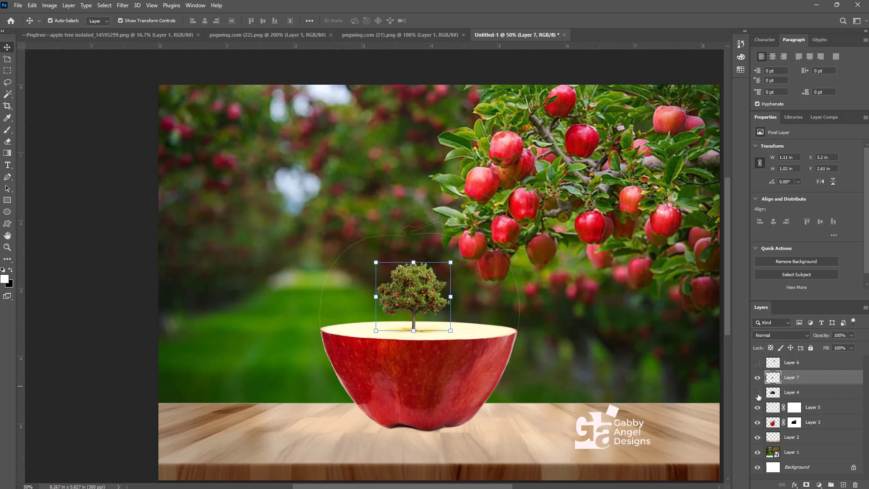
pyautogui.click(757, 393)
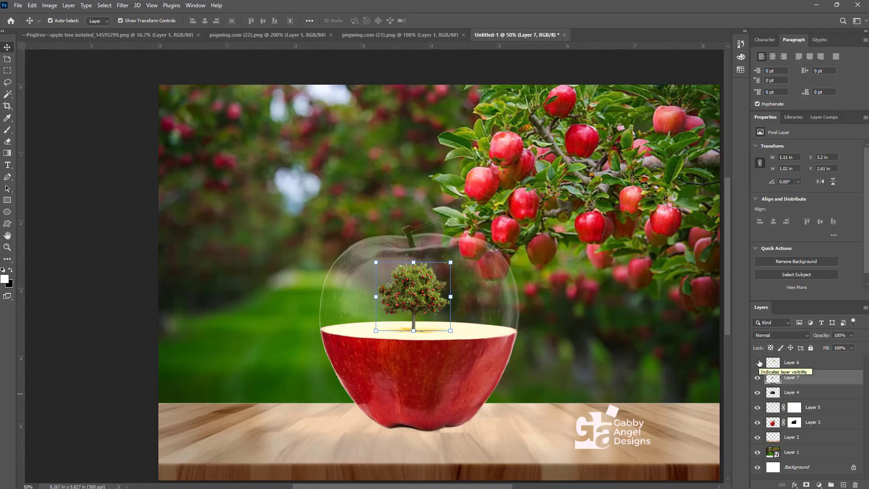
pyautogui.click(758, 363)
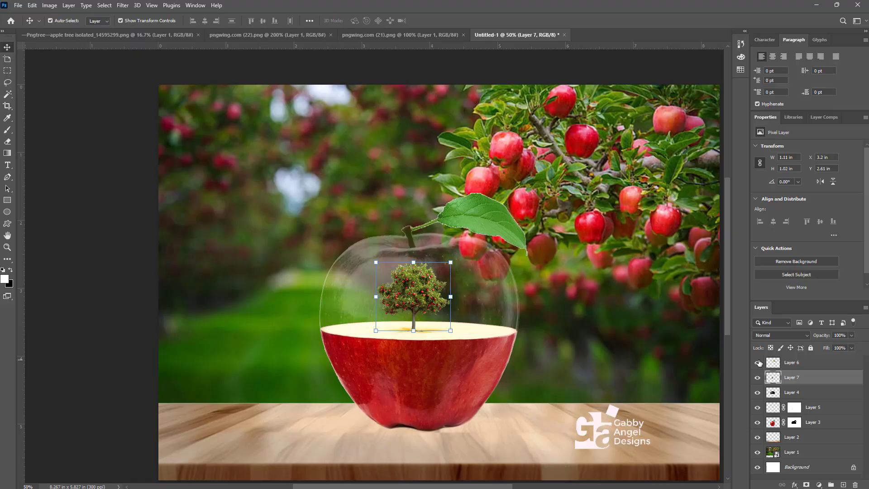
# Enlarge the orchard background on Layer 1 proportionally so it extends beyond the canvas's upper-right corner
pyautogui.hotkey('ctrl', '-')
pyautogui.keyDown('ctrl'); pyautogui.click(559, 212); pyautogui.keyUp('ctrl')
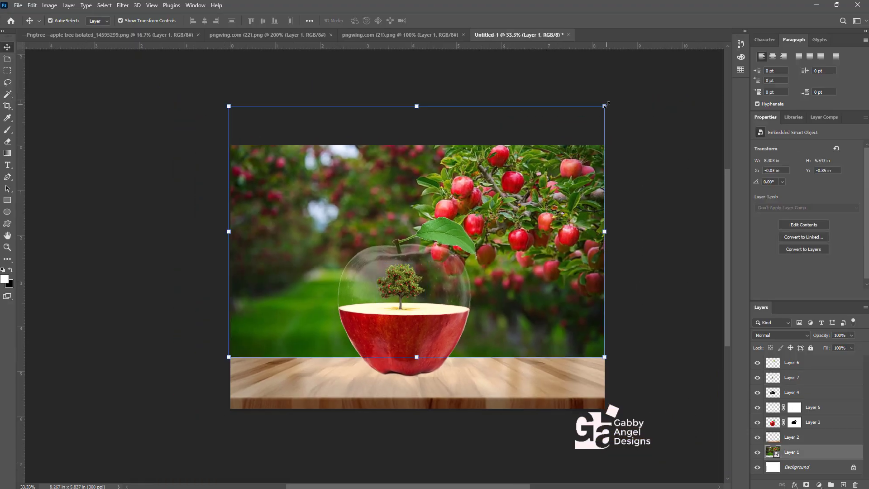
pyautogui.moveTo(606, 105); pyautogui.dragTo(703, 97)
pyautogui.press('Return')
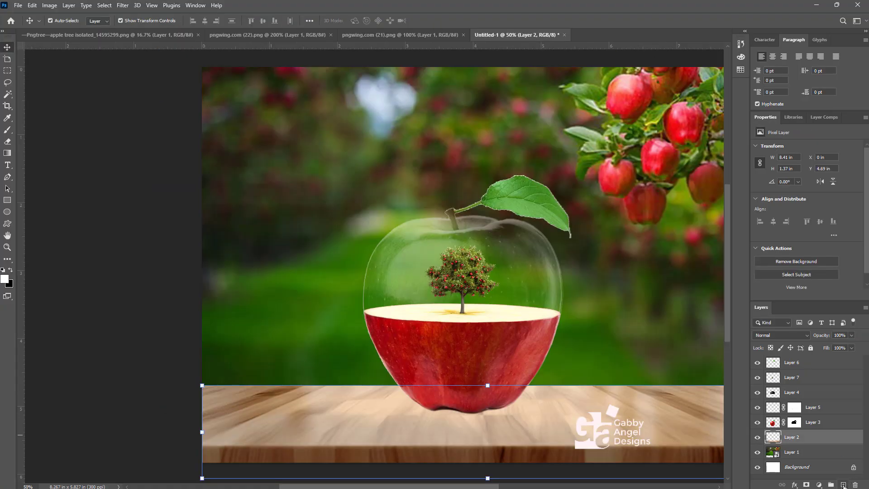
# Add a new layer above the wooden table layer and prepare a black brush at 1400 px
pyautogui.click(843, 485)
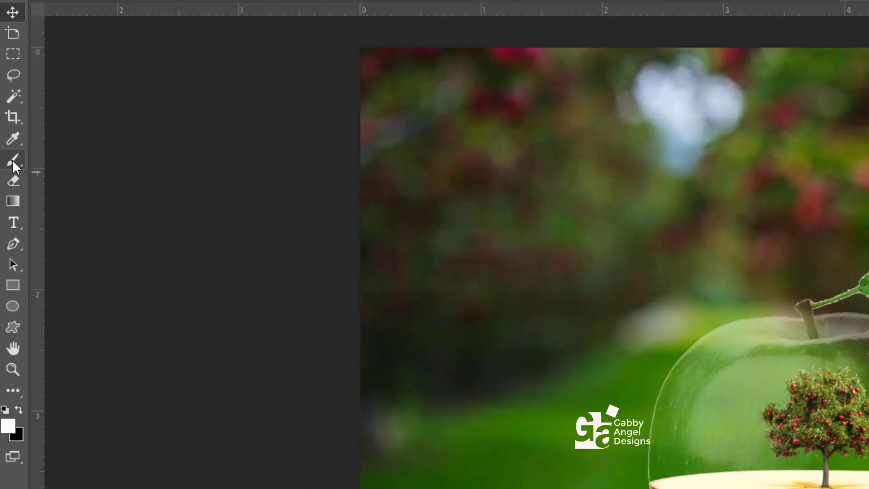
pyautogui.click(13, 160)
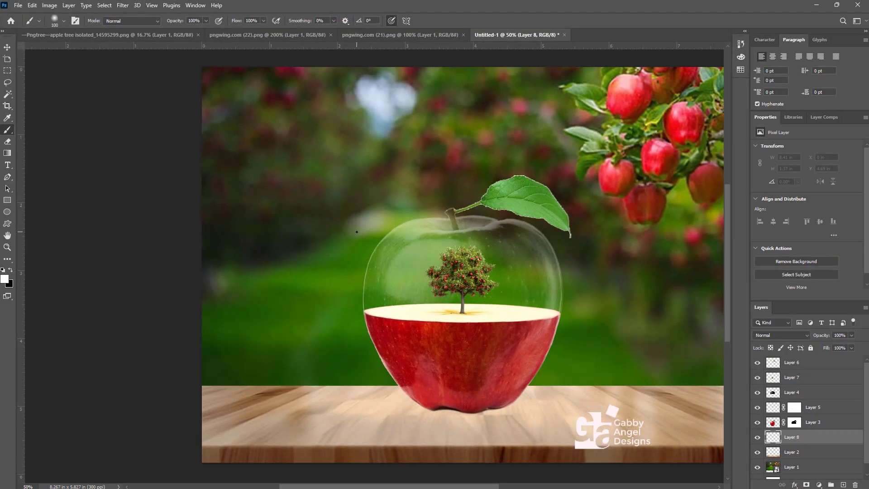
pyautogui.press(']')
pyautogui.press(']')
pyautogui.press(']')
pyautogui.press(']')
pyautogui.press(']')
pyautogui.press(']')
pyautogui.press(']')
pyautogui.press(']')
pyautogui.press(']')
pyautogui.press(']')
pyautogui.press(']')
pyautogui.press(']')
pyautogui.press(']')
pyautogui.press(']')
pyautogui.click(10, 271)
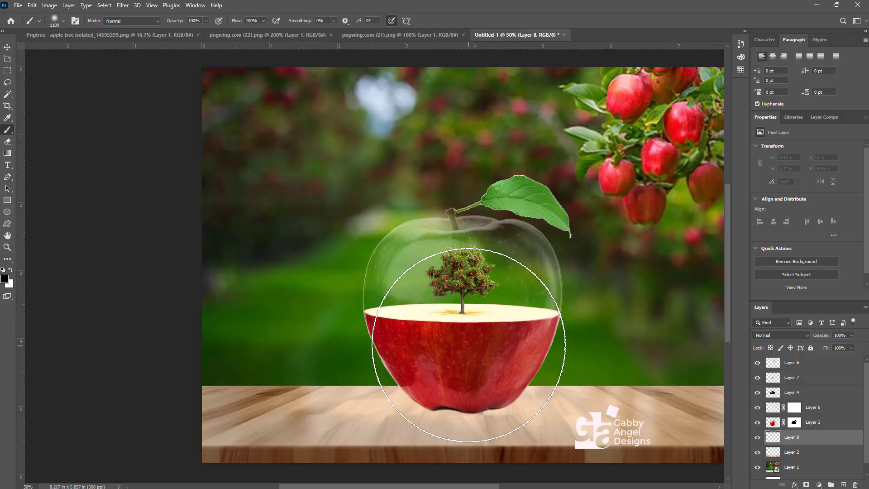
pyautogui.press(']')
pyautogui.press(']')
pyautogui.press(']')
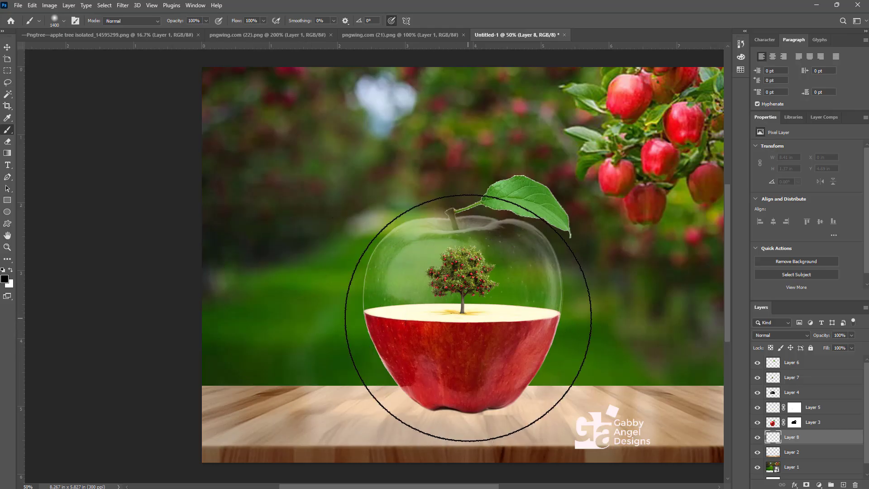
# Keep the soft round brush at 0% hardness and paint two black dabs centred on the apple
pyautogui.rightClick(468, 317)
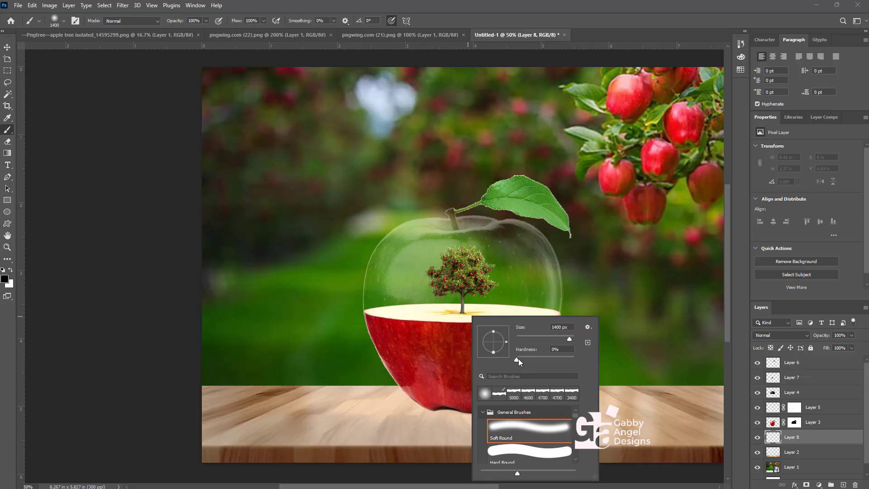
pyautogui.click(509, 361)
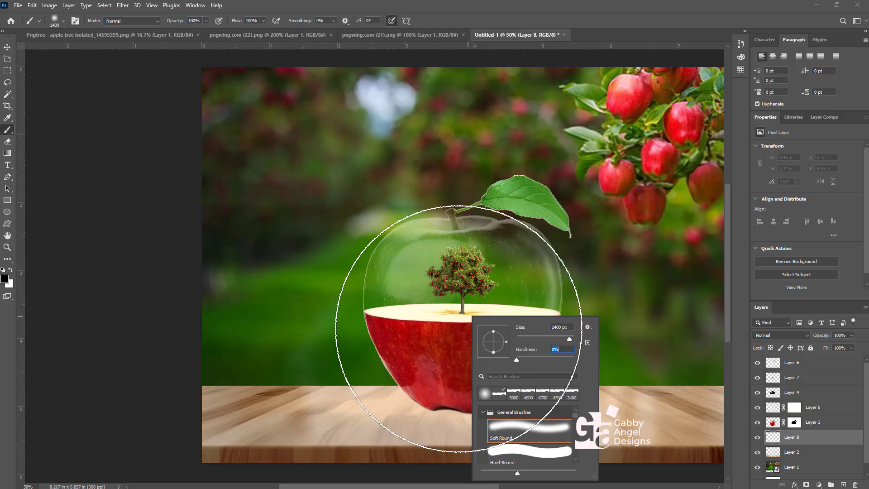
pyautogui.press('Return')
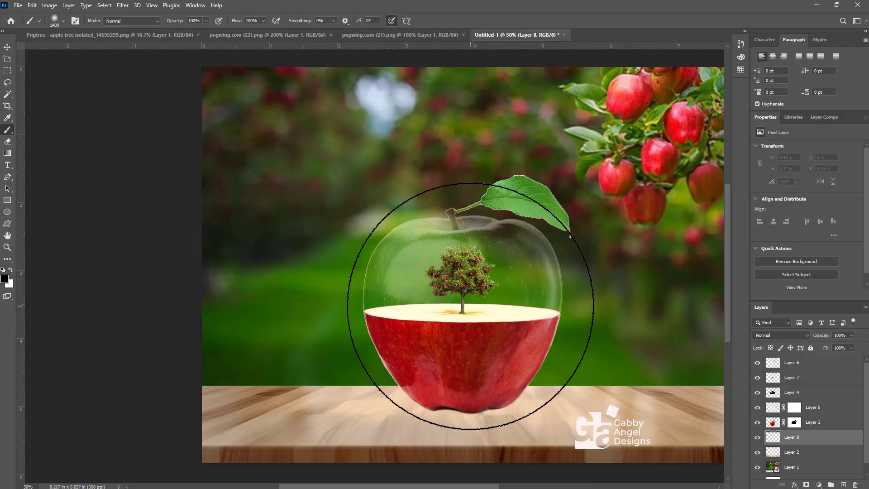
pyautogui.click(468, 305)
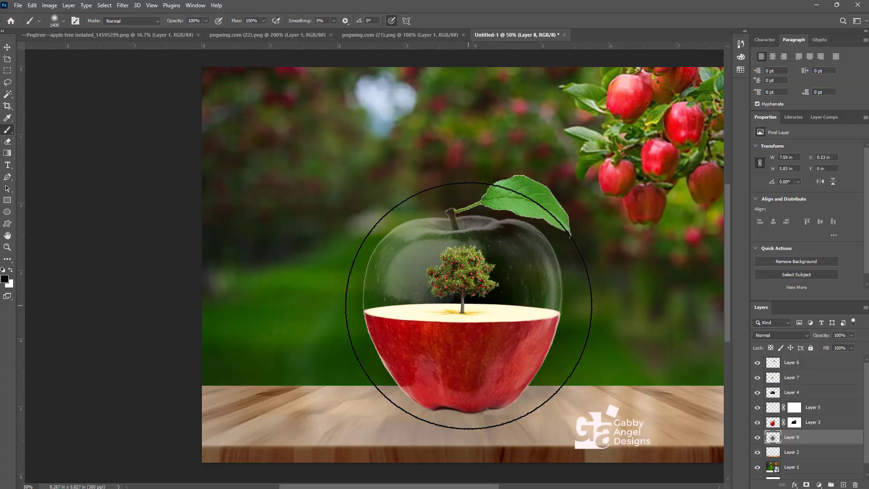
pyautogui.click(468, 306)
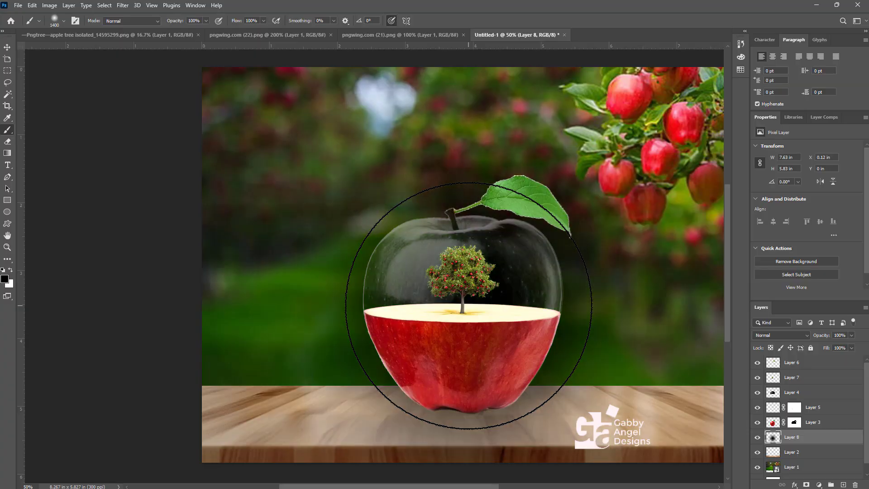
# Shrink the black dab proportionally to 39.19% and move it down onto the table beneath the apple
pyautogui.click(6, 47)
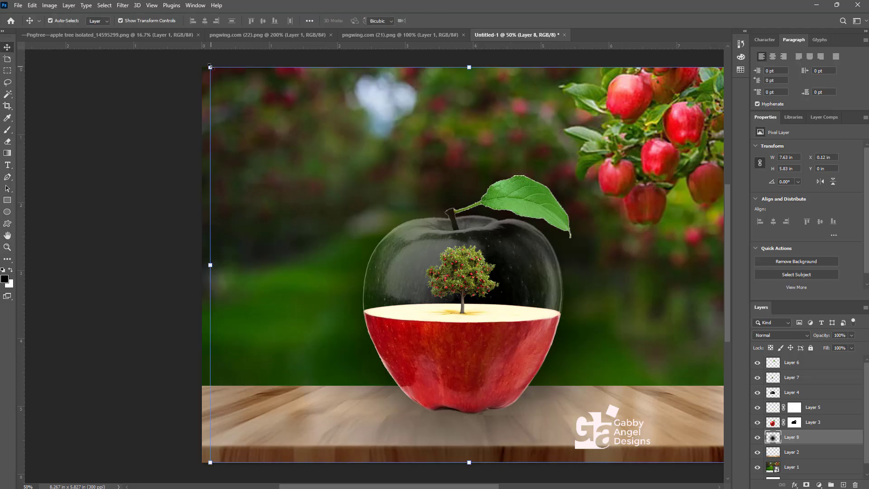
pyautogui.moveTo(211, 68); pyautogui.dragTo(379, 172)
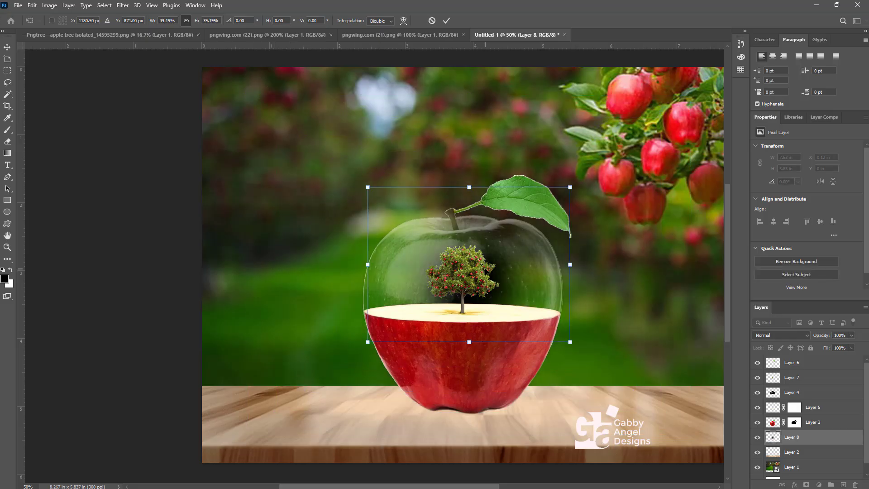
pyautogui.moveTo(486, 265); pyautogui.dragTo(487, 400)
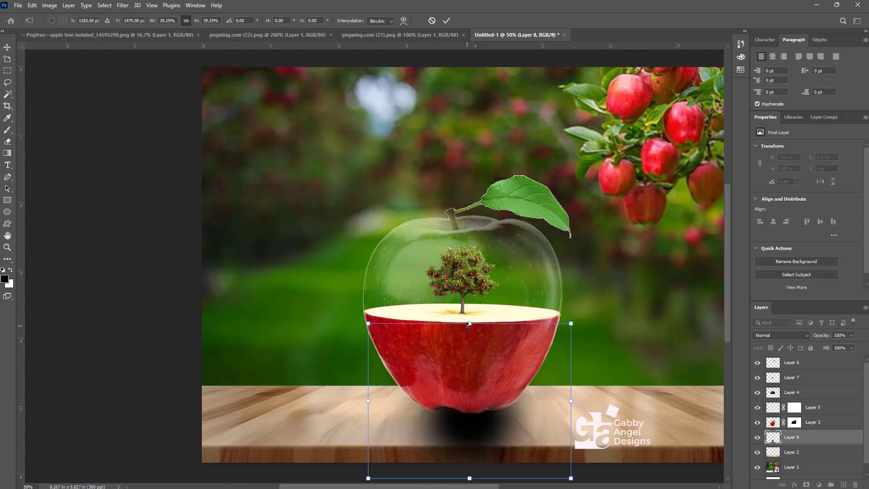
# Flatten and widen the black dab into a thin contact shadow, about 3.47 in wide, beneath the apple's base
pyautogui.moveTo(469, 324); pyautogui.dragTo(480, 428)
pyautogui.moveTo(564, 415); pyautogui.dragTo(583, 416)
pyautogui.moveTo(525, 427); pyautogui.dragTo(538, 407)
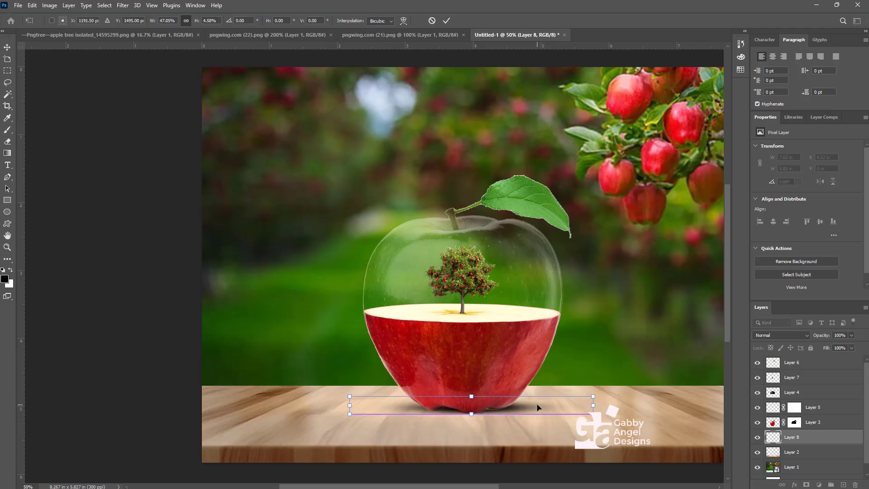
pyautogui.press('Return')
pyautogui.moveTo(474, 416); pyautogui.dragTo(473, 414)
pyautogui.press('Return')
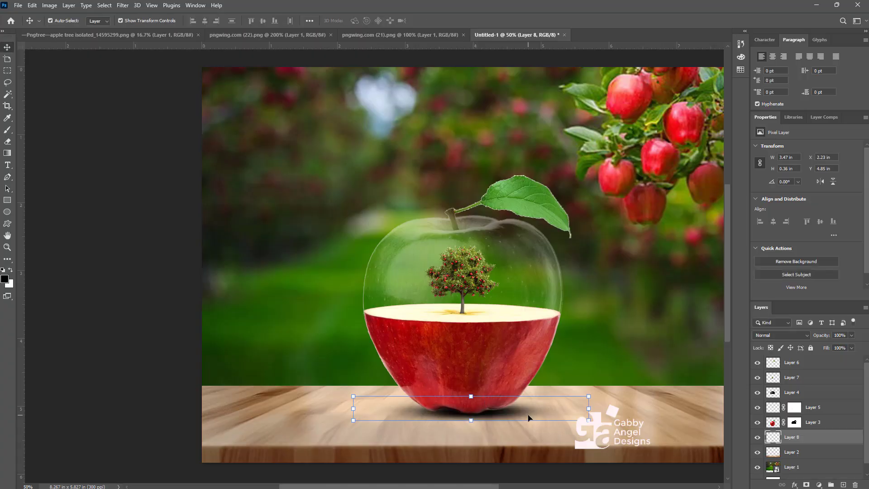
# Nudge the shadow up against the apple's base and refine it with a layer mask on Layer 8
pyautogui.press('Up')
pyautogui.press('Up')
pyautogui.press('Up')
pyautogui.press('Up')
pyautogui.press('Up')
pyautogui.press('Up')
pyautogui.press('Up')
pyautogui.press('Up')
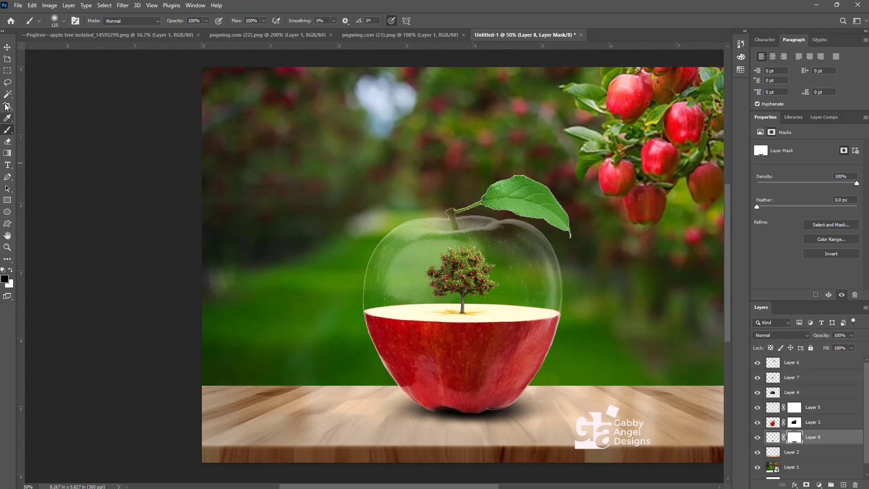
pyautogui.click(8, 48)
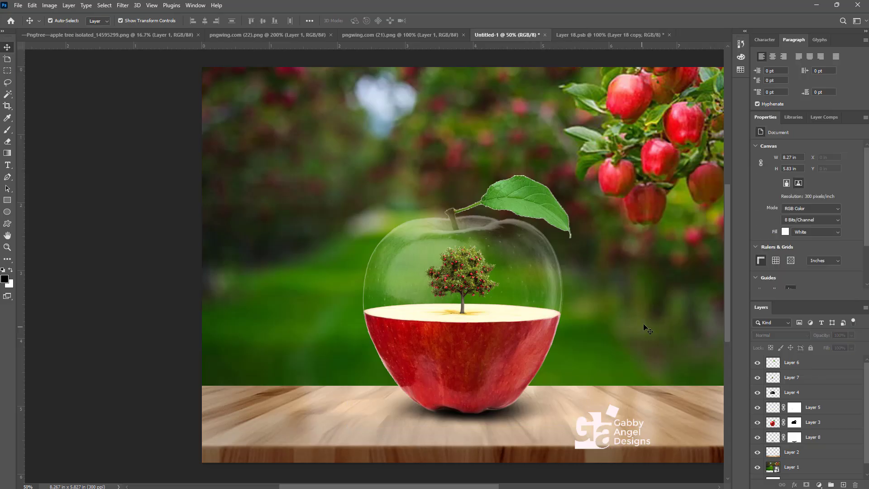
# Copy the orange glow from the Layer 18.psb document into the Untitled-1 composite, directly above Layer 3
pyautogui.moveTo(644, 325); pyautogui.dragTo(576, 314)
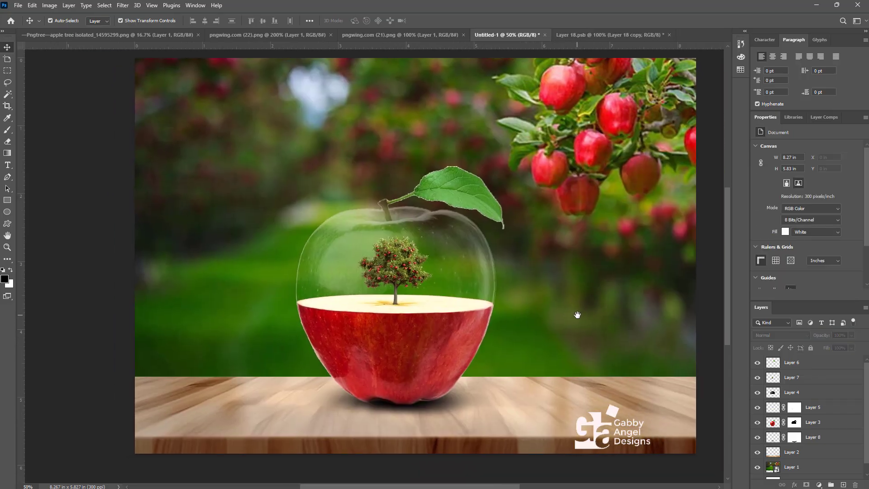
pyautogui.click(480, 323)
pyautogui.click(606, 36)
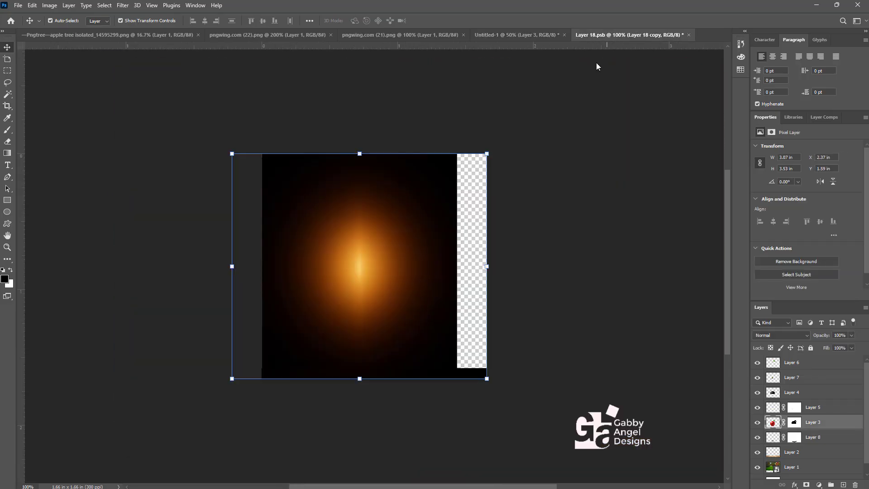
pyautogui.moveTo(369, 254); pyautogui.dragTo(436, 236)
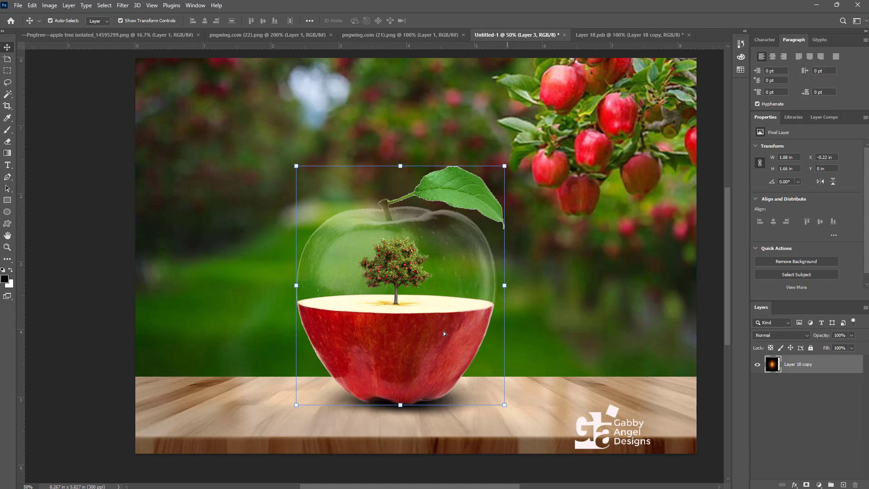
pyautogui.moveTo(443, 330); pyautogui.dragTo(449, 320)
# Enlarge the glow layer to about 216% and move it over the orchard to the right of the apple
pyautogui.hotkey('ctrl', '-')
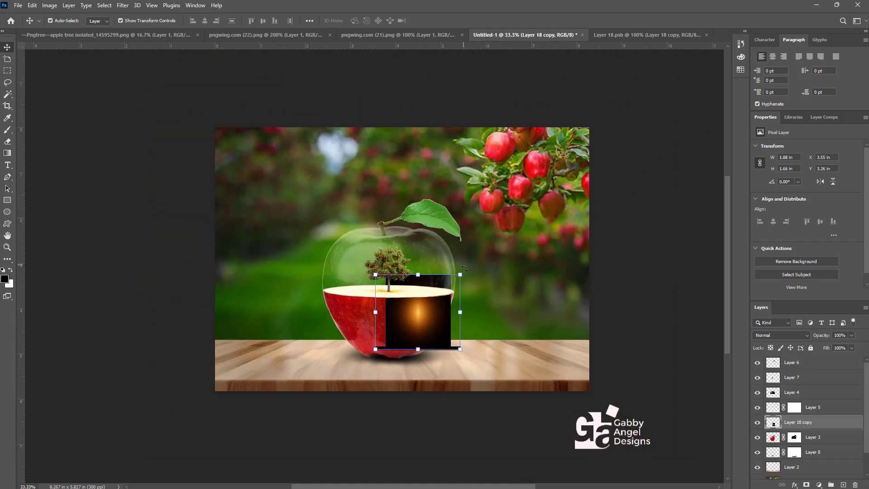
pyautogui.moveTo(459, 274); pyautogui.dragTo(510, 231)
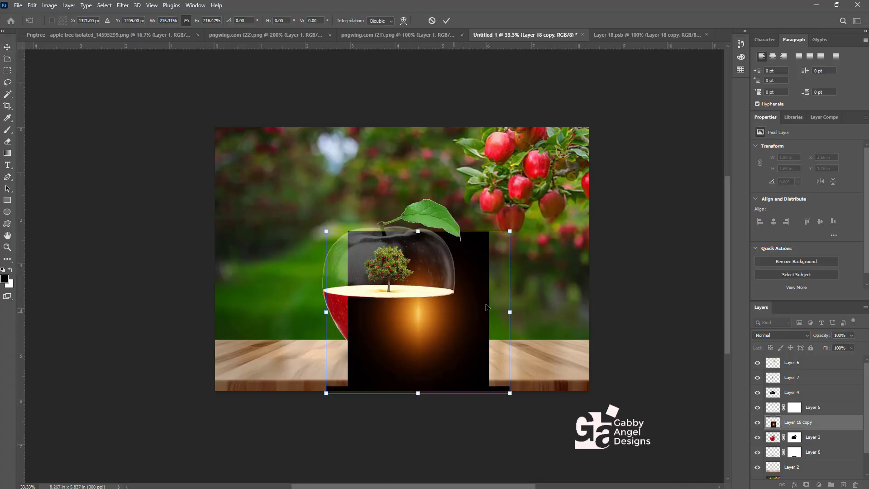
pyautogui.moveTo(486, 307); pyautogui.dragTo(557, 263)
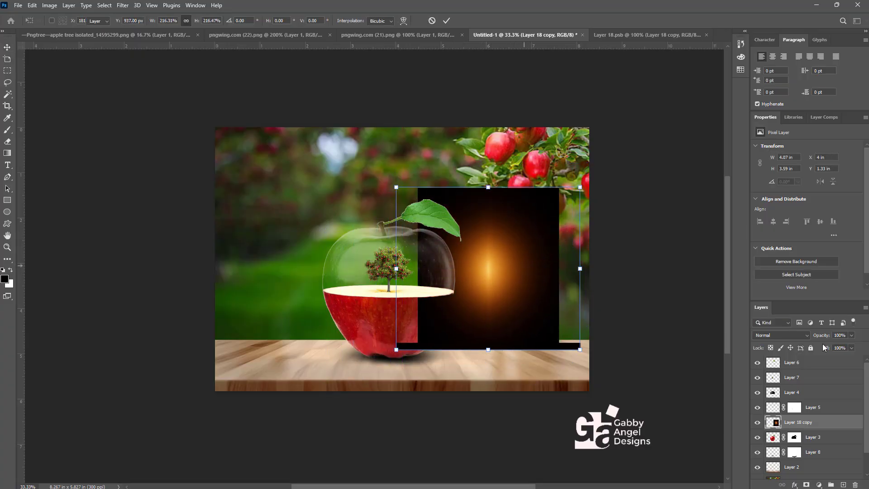
pyautogui.press('Return')
# Set the glow layer's blend mode to Screen and move the glow behind the small apple tree
pyautogui.click(787, 335)
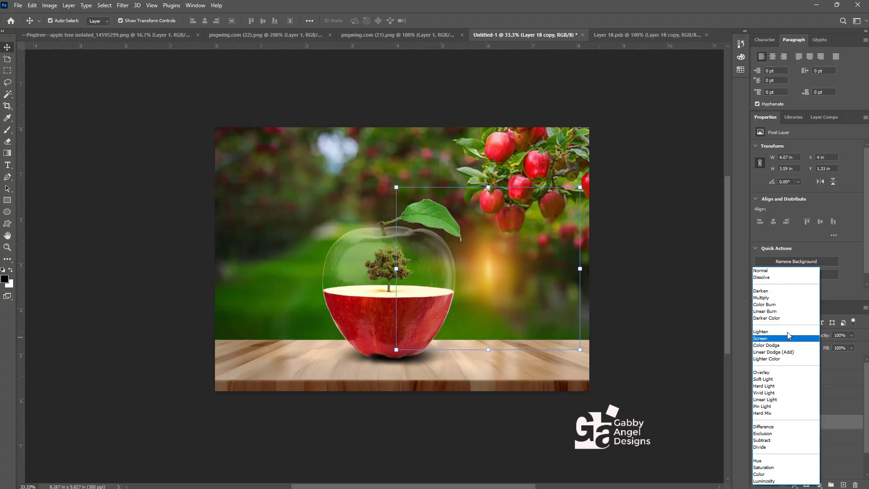
pyautogui.click(765, 338)
pyautogui.moveTo(499, 284); pyautogui.dragTo(337, 294)
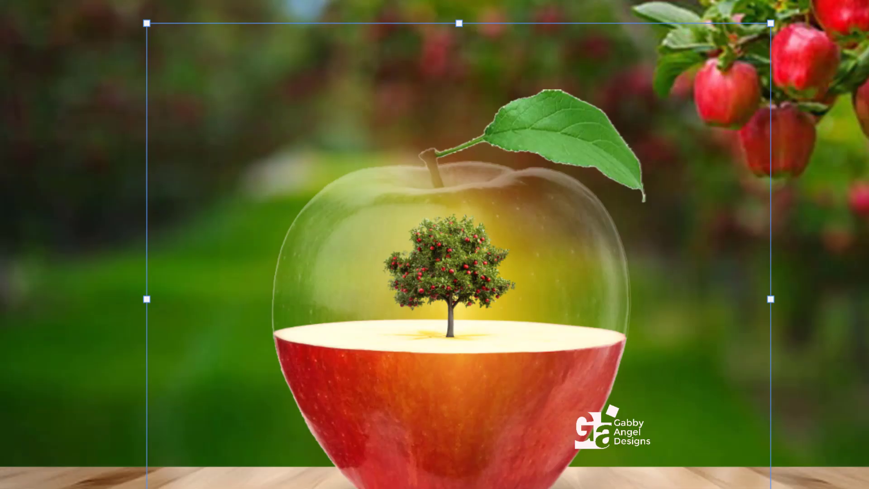
# Bring the glow layer in front of the apple and tree, then resize and place it inside the apple's left edge
pyautogui.hotkey('ctrl', ']')
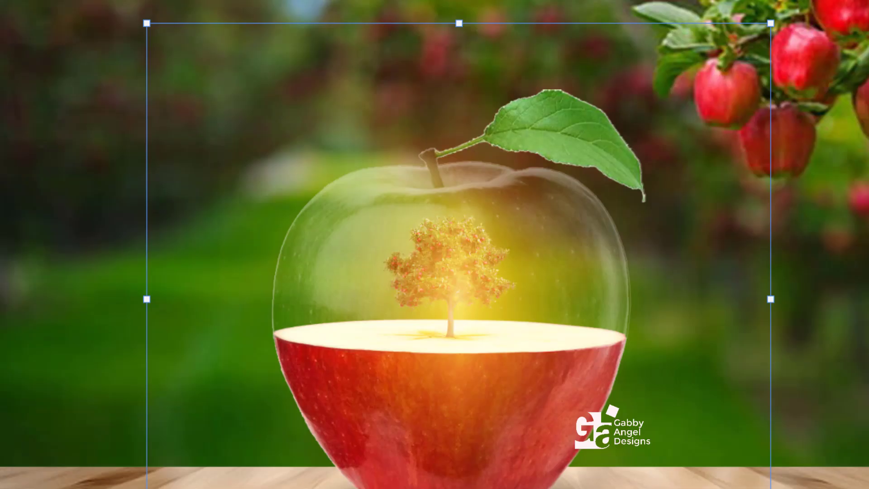
pyautogui.moveTo(769, 24); pyautogui.dragTo(646, 132)
pyautogui.moveTo(494, 326); pyautogui.dragTo(307, 355)
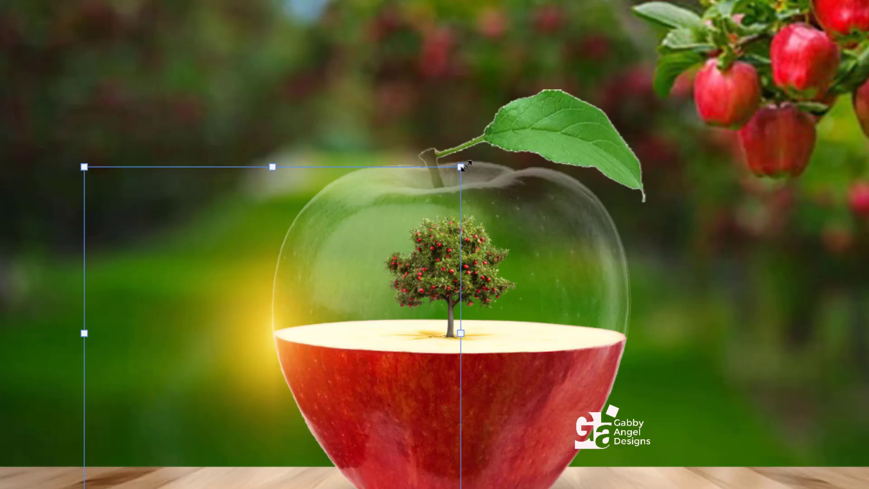
pyautogui.moveTo(461, 167); pyautogui.dragTo(569, 71)
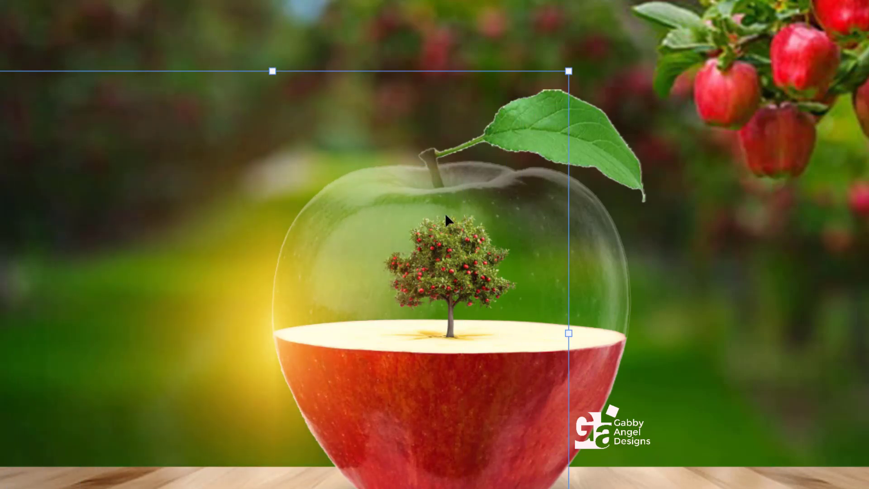
pyautogui.moveTo(445, 216); pyautogui.dragTo(489, 213)
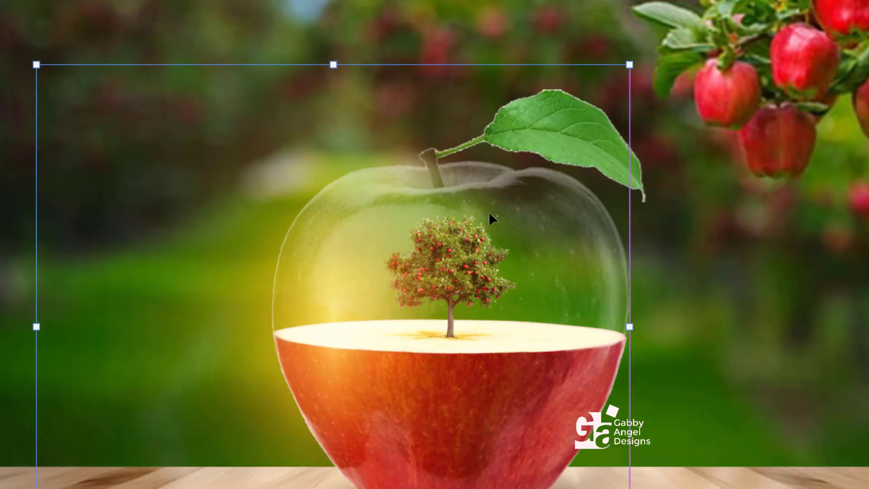
pyautogui.press('Return')
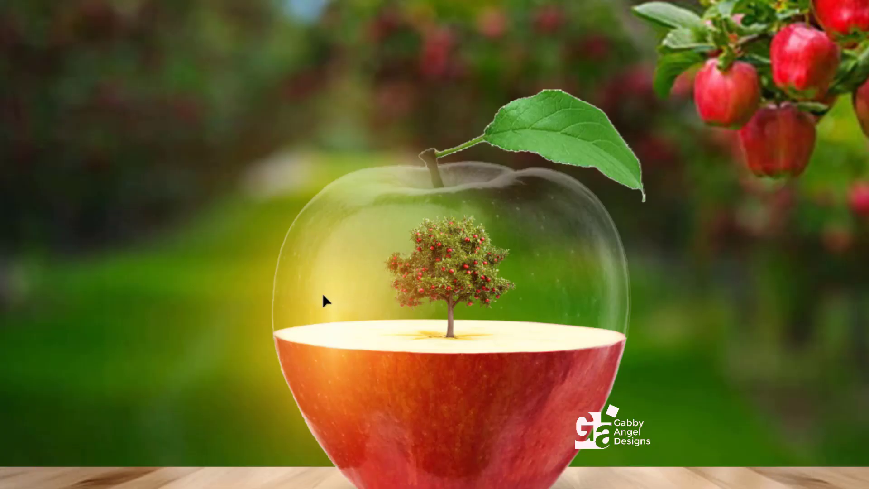
# Duplicate the glow, flip the copy horizontally and place it on the apple's right edge
pyautogui.hotkey('ctrl', 't')
pyautogui.moveTo(331, 295); pyautogui.dragTo(685, 285)
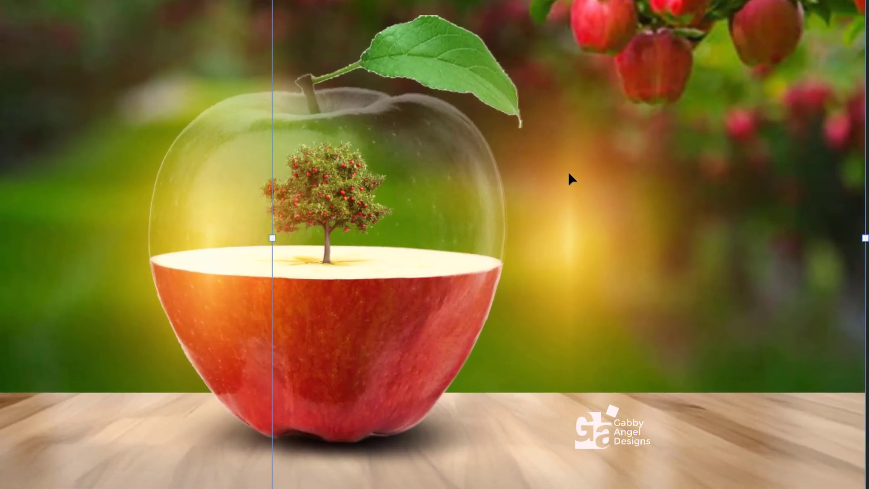
pyautogui.rightClick(568, 199)
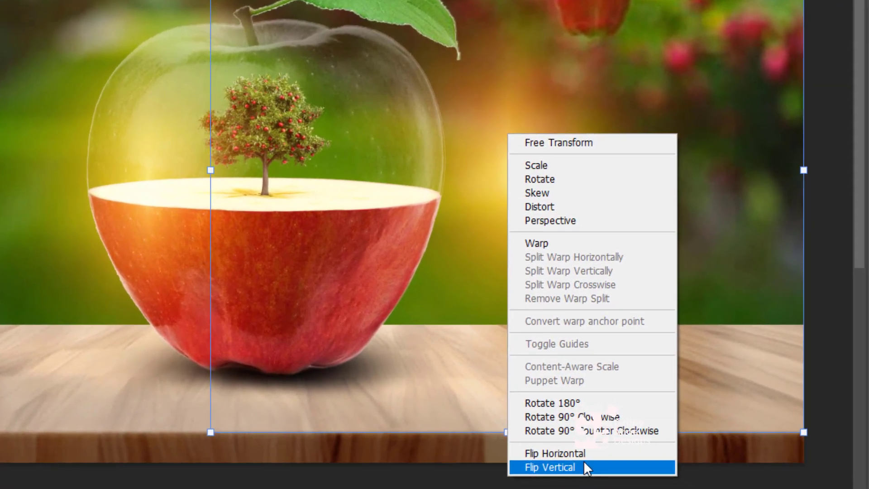
pyautogui.click(587, 453)
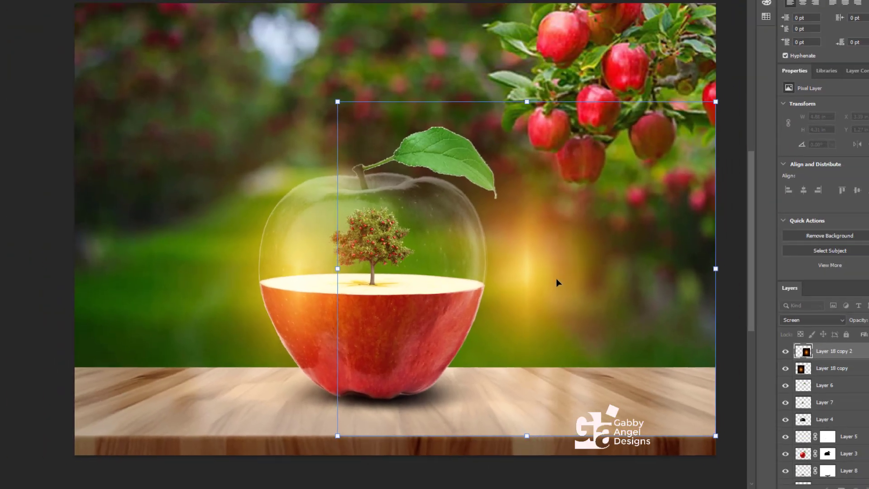
pyautogui.moveTo(554, 195); pyautogui.dragTo(481, 182)
pyautogui.moveTo(515, 297); pyautogui.dragTo(515, 296)
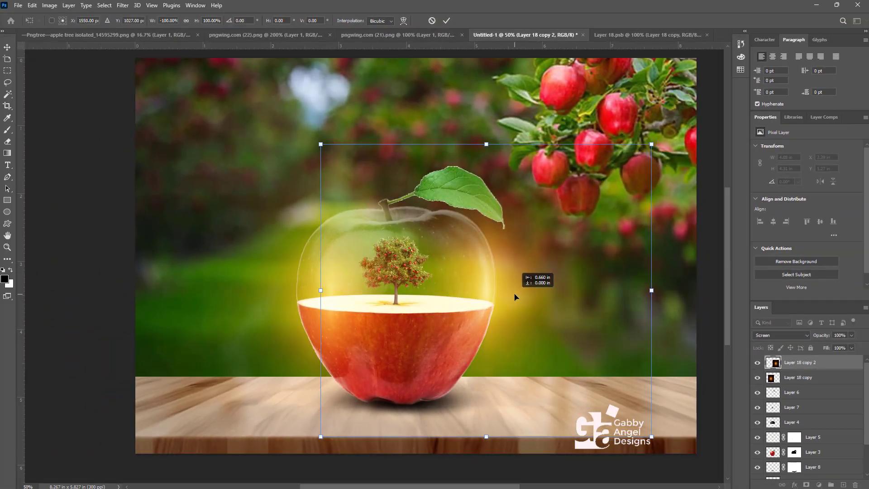
pyautogui.moveTo(514, 296); pyautogui.dragTo(514, 299)
pyautogui.press('Return')
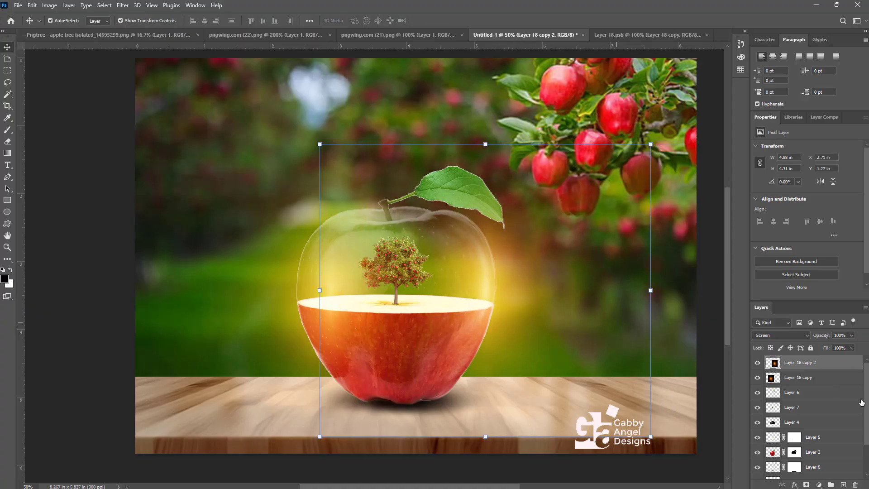
# Lower the opacity of the glow copy on the apple's right edge to 63%
pyautogui.click(852, 336)
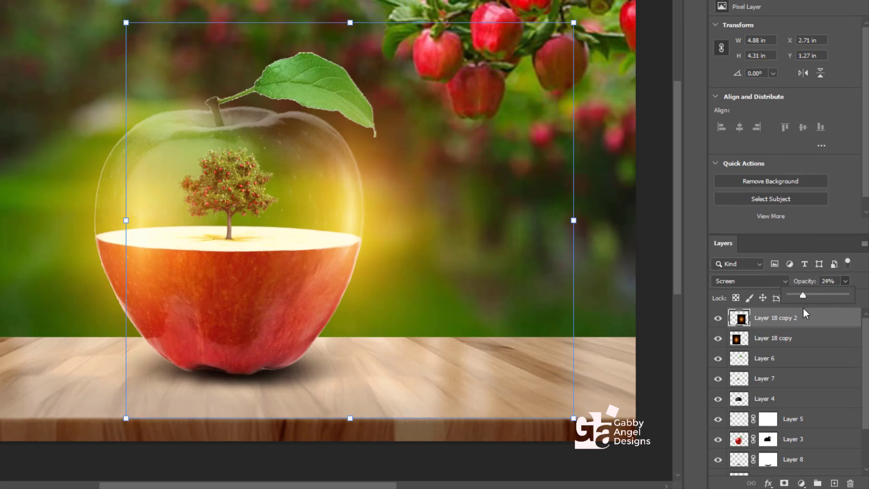
pyautogui.moveTo(803, 308); pyautogui.dragTo(815, 303)
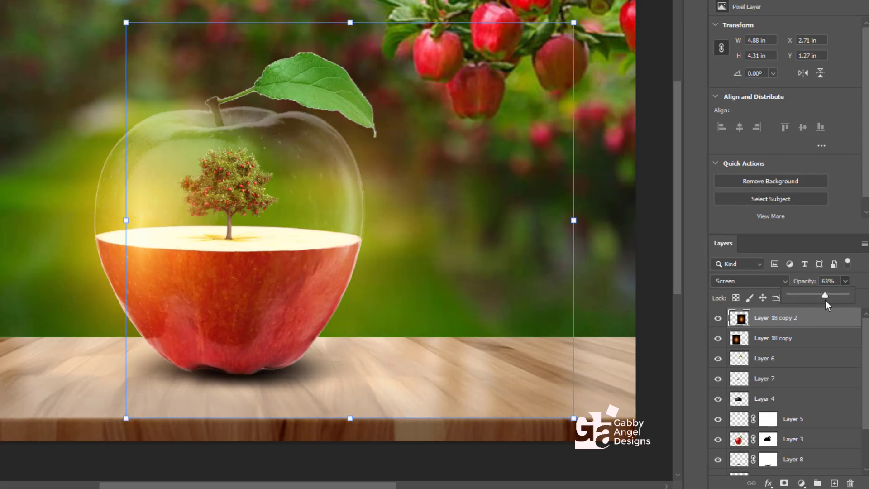
pyautogui.click(75, 7)
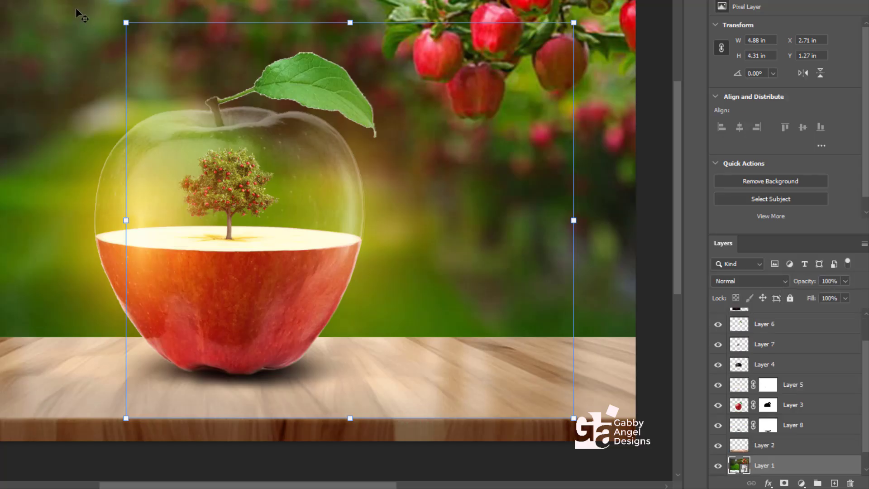
pyautogui.scroll(-1, 200, 185)
pyautogui.click(575, 373)
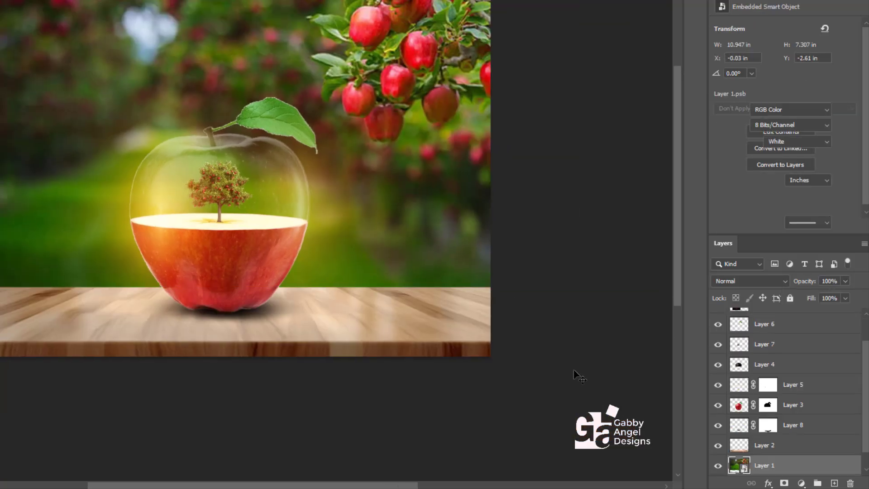